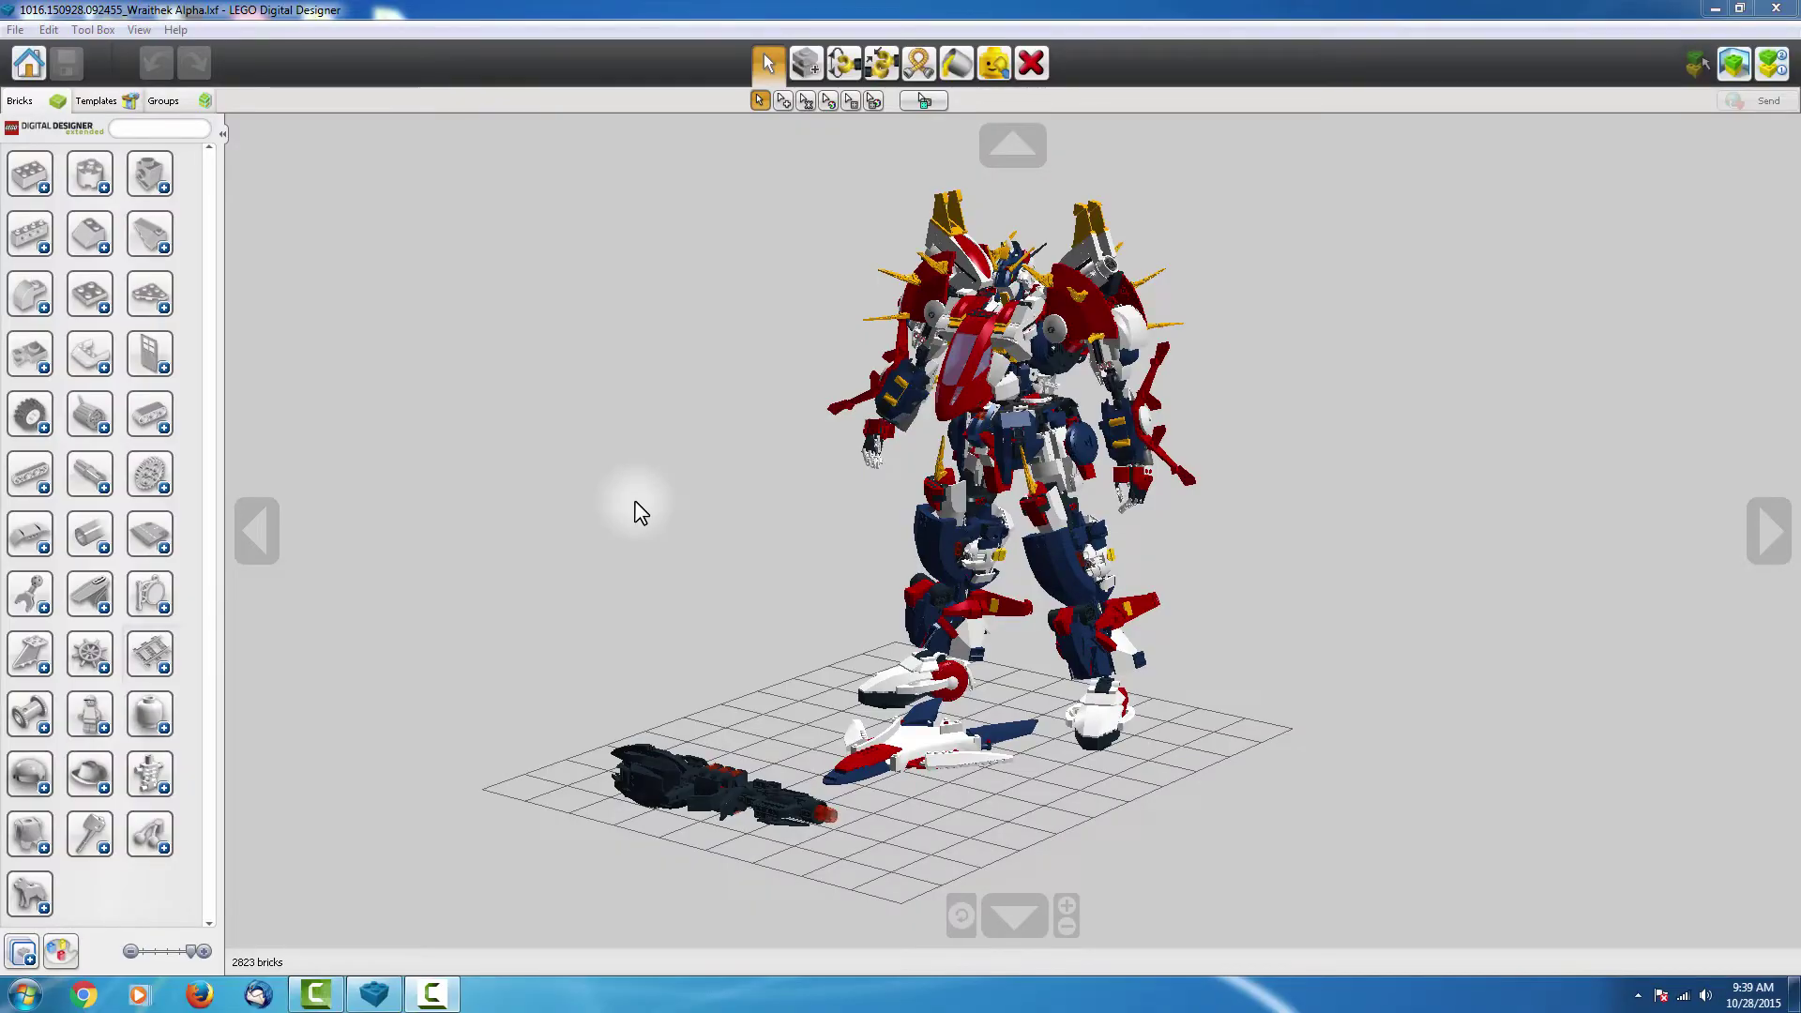
- Confirm 3DVIA Printscreen options: textures, automatic naming, F12 hotkey, My 3D XML files output
{"action": "mouse_move", "coordinate": [645, 517]}
{"action": "right_mouse_down"}
{"action": "mouse_move", "coordinate": [582, 505]}
{"action": "mouse_move", "coordinate": [647, 560]}
{"action": "mouse_move", "coordinate": [635, 490]}
{"action": "right_mouse_up"}
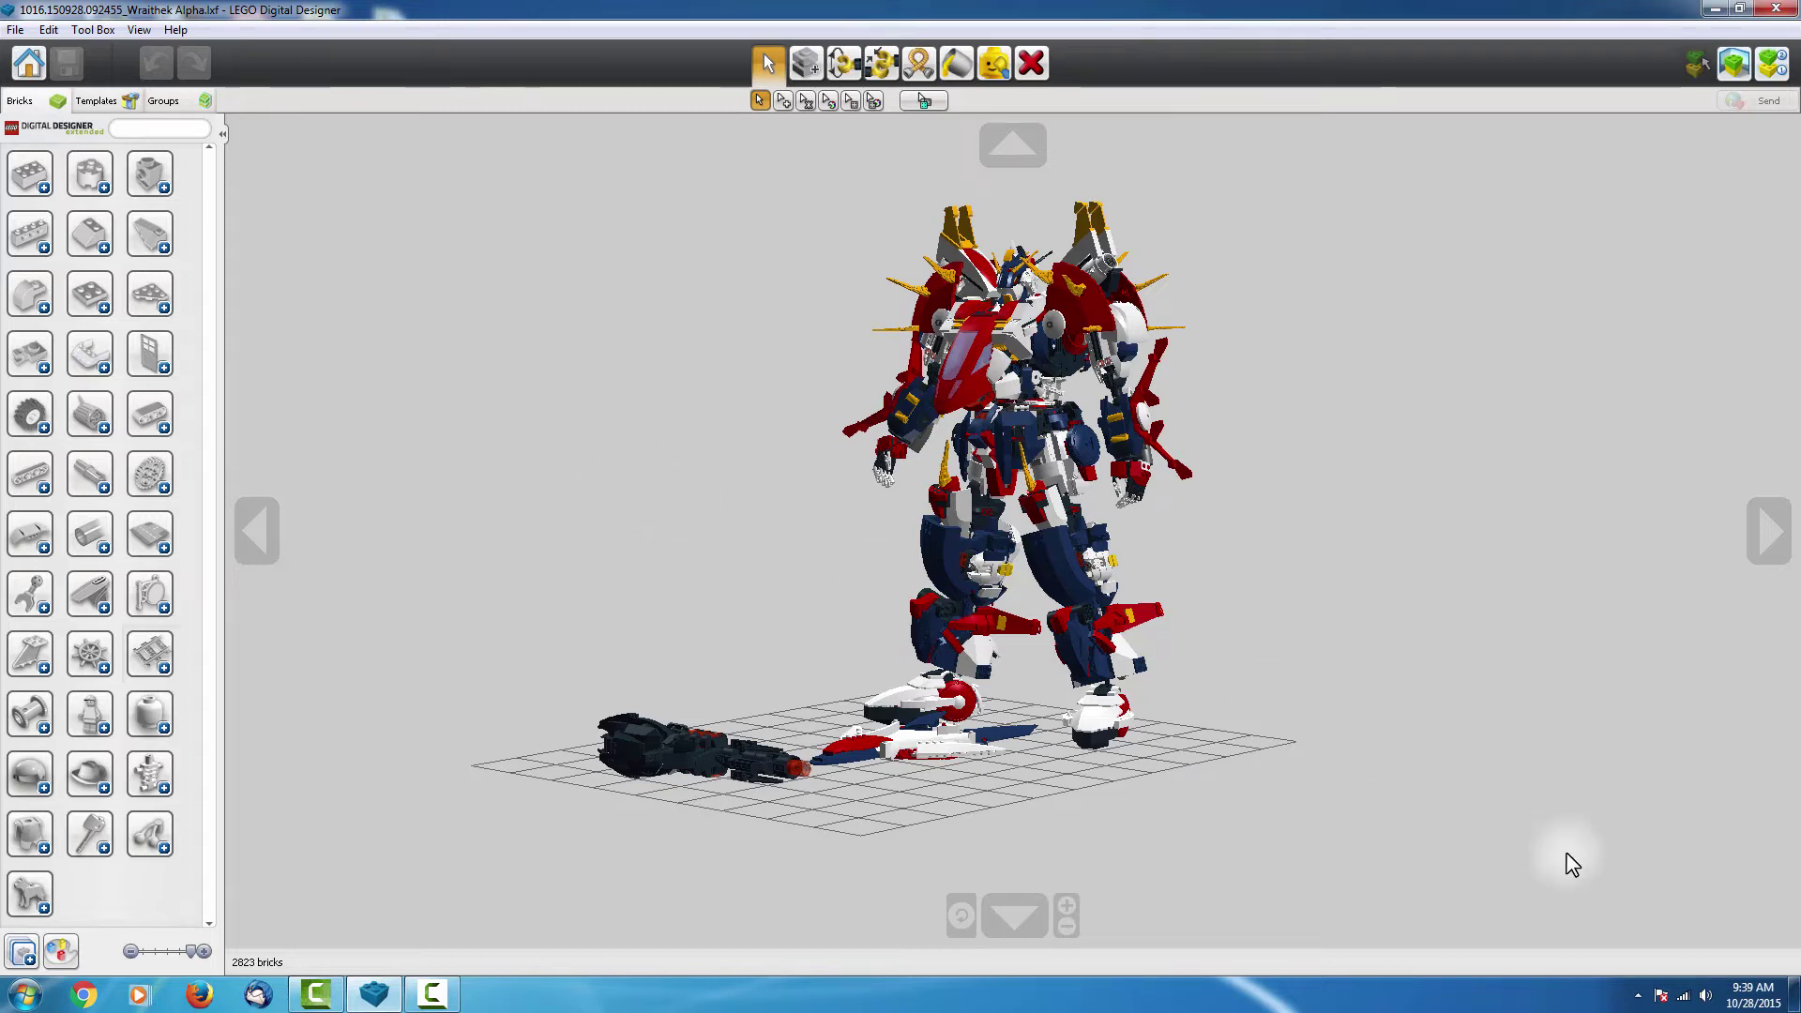
{"action": "left_click", "coordinate": [1639, 996]}
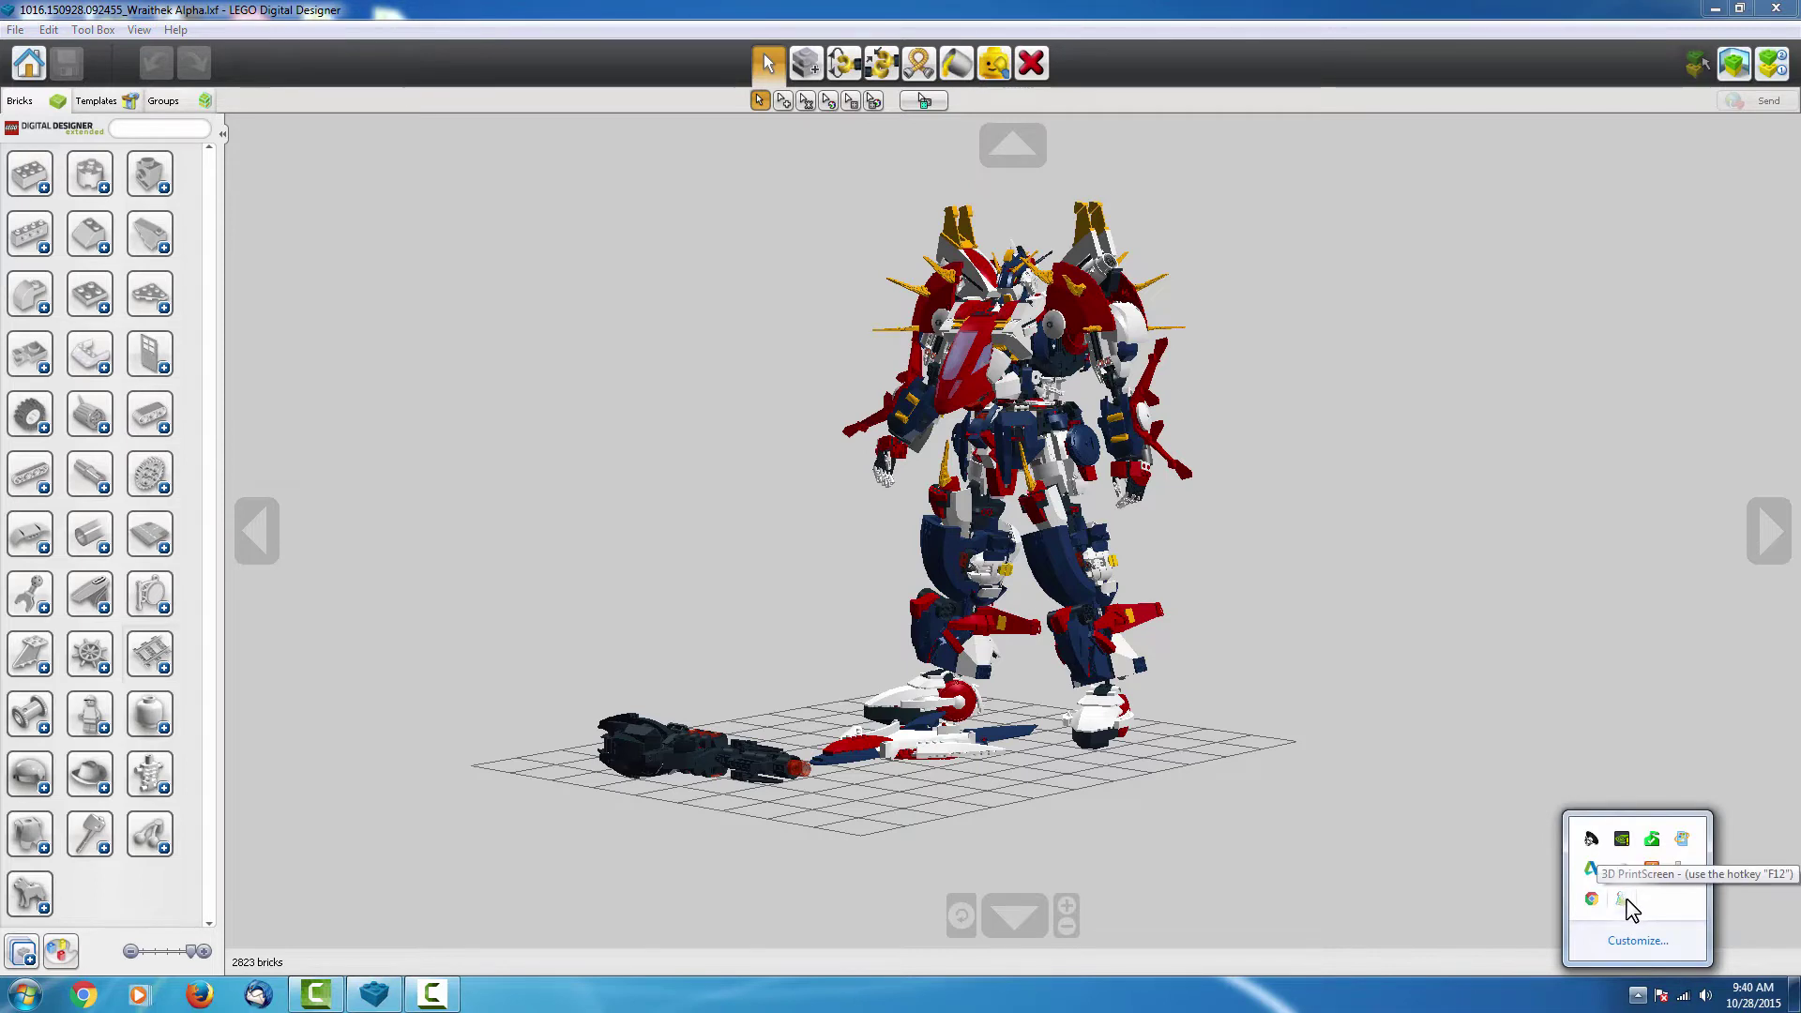
{"action": "right_click", "coordinate": [1633, 907]}
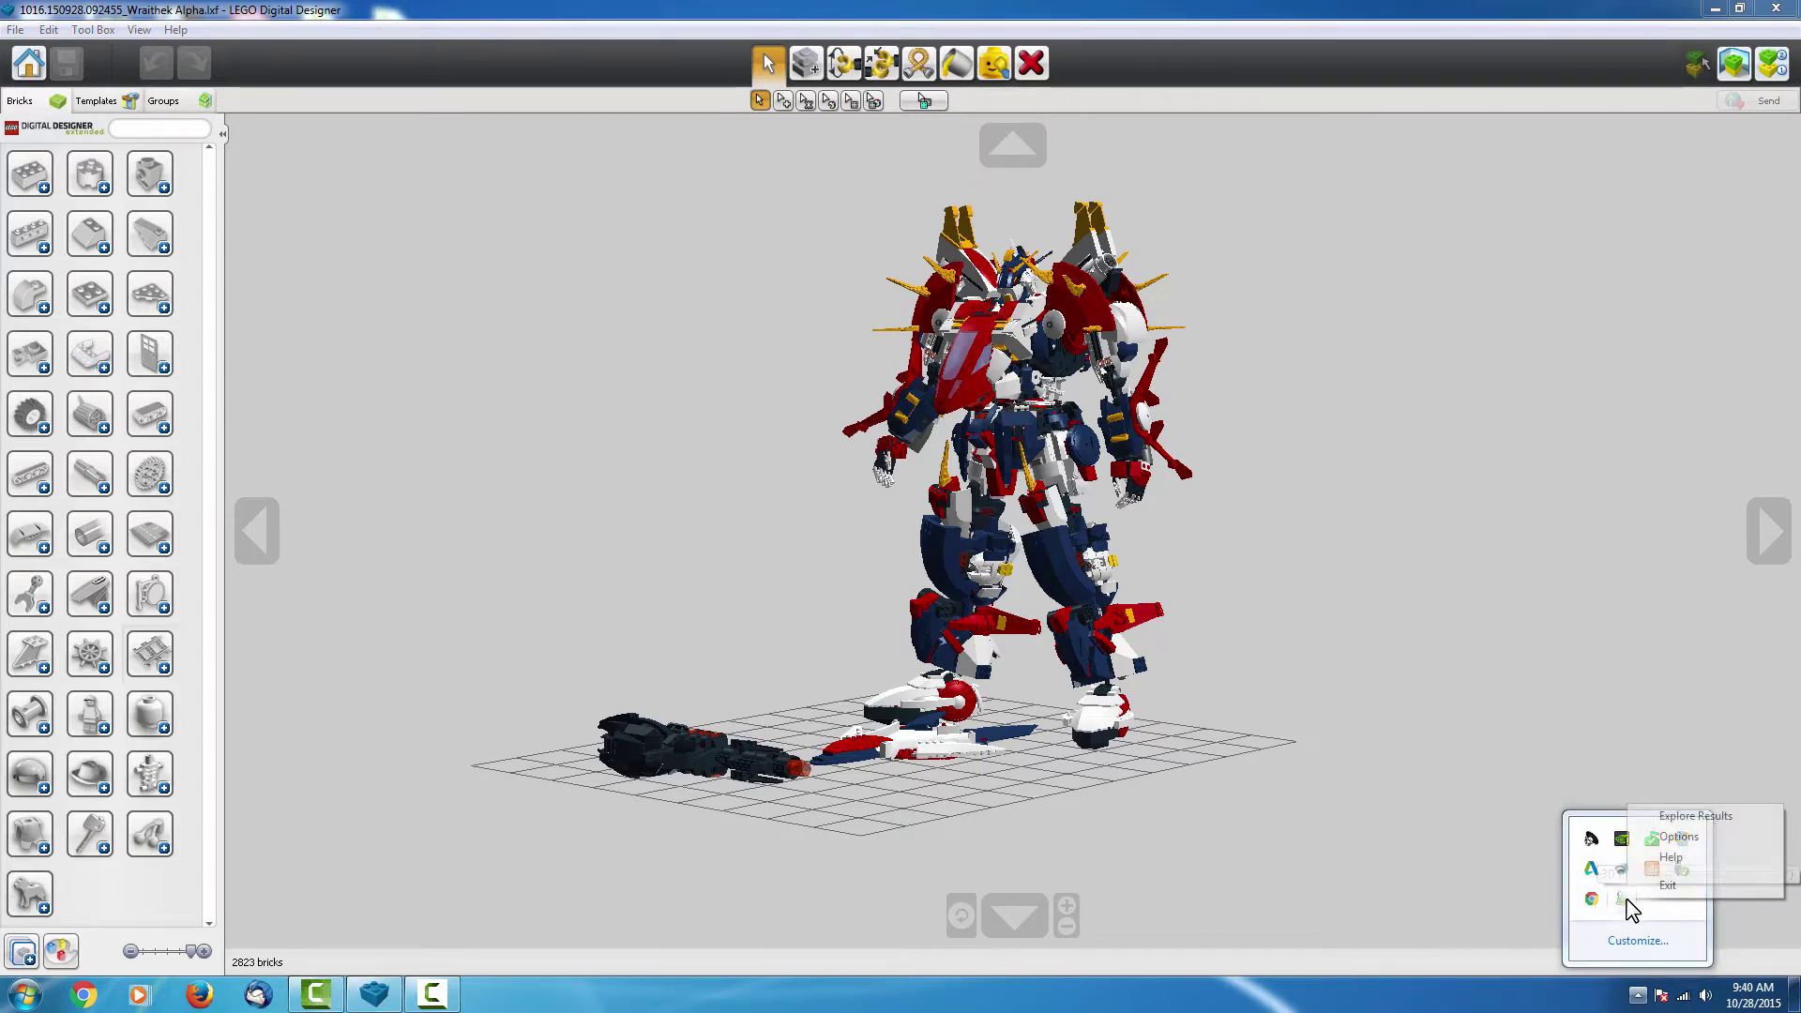
{"action": "left_click", "coordinate": [1672, 840]}
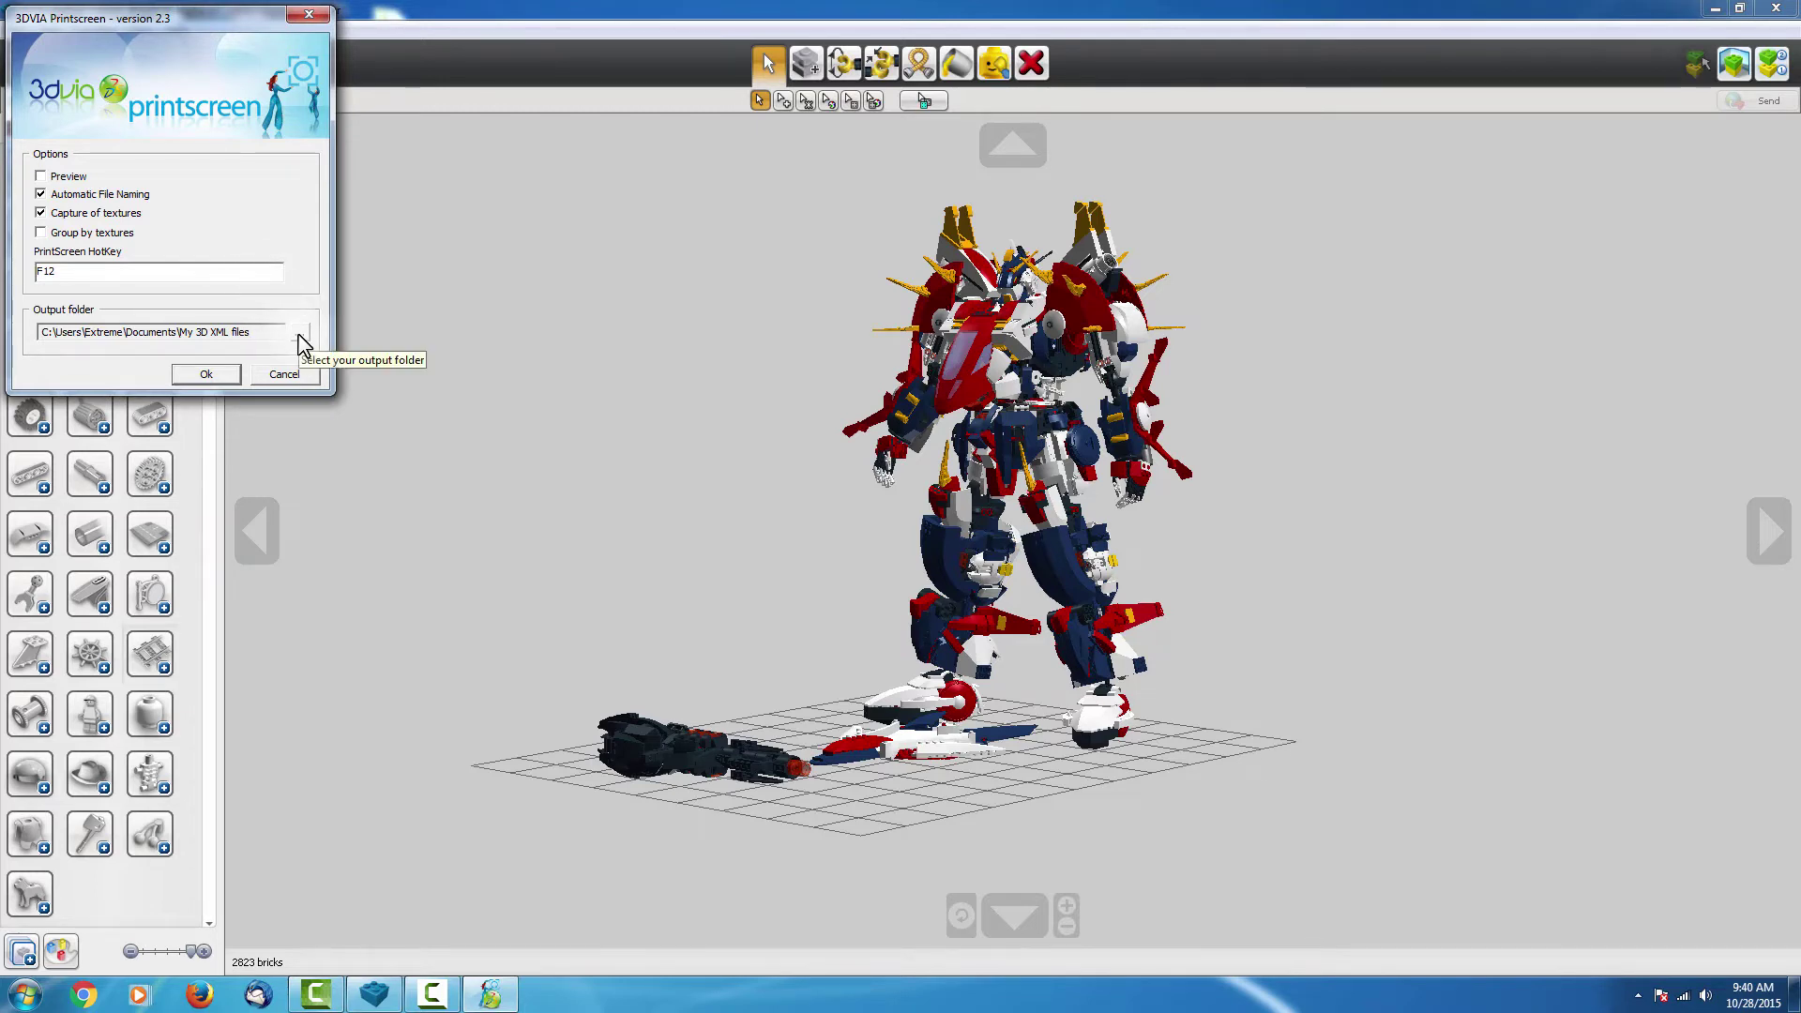
{"action": "left_click", "coordinate": [208, 374]}
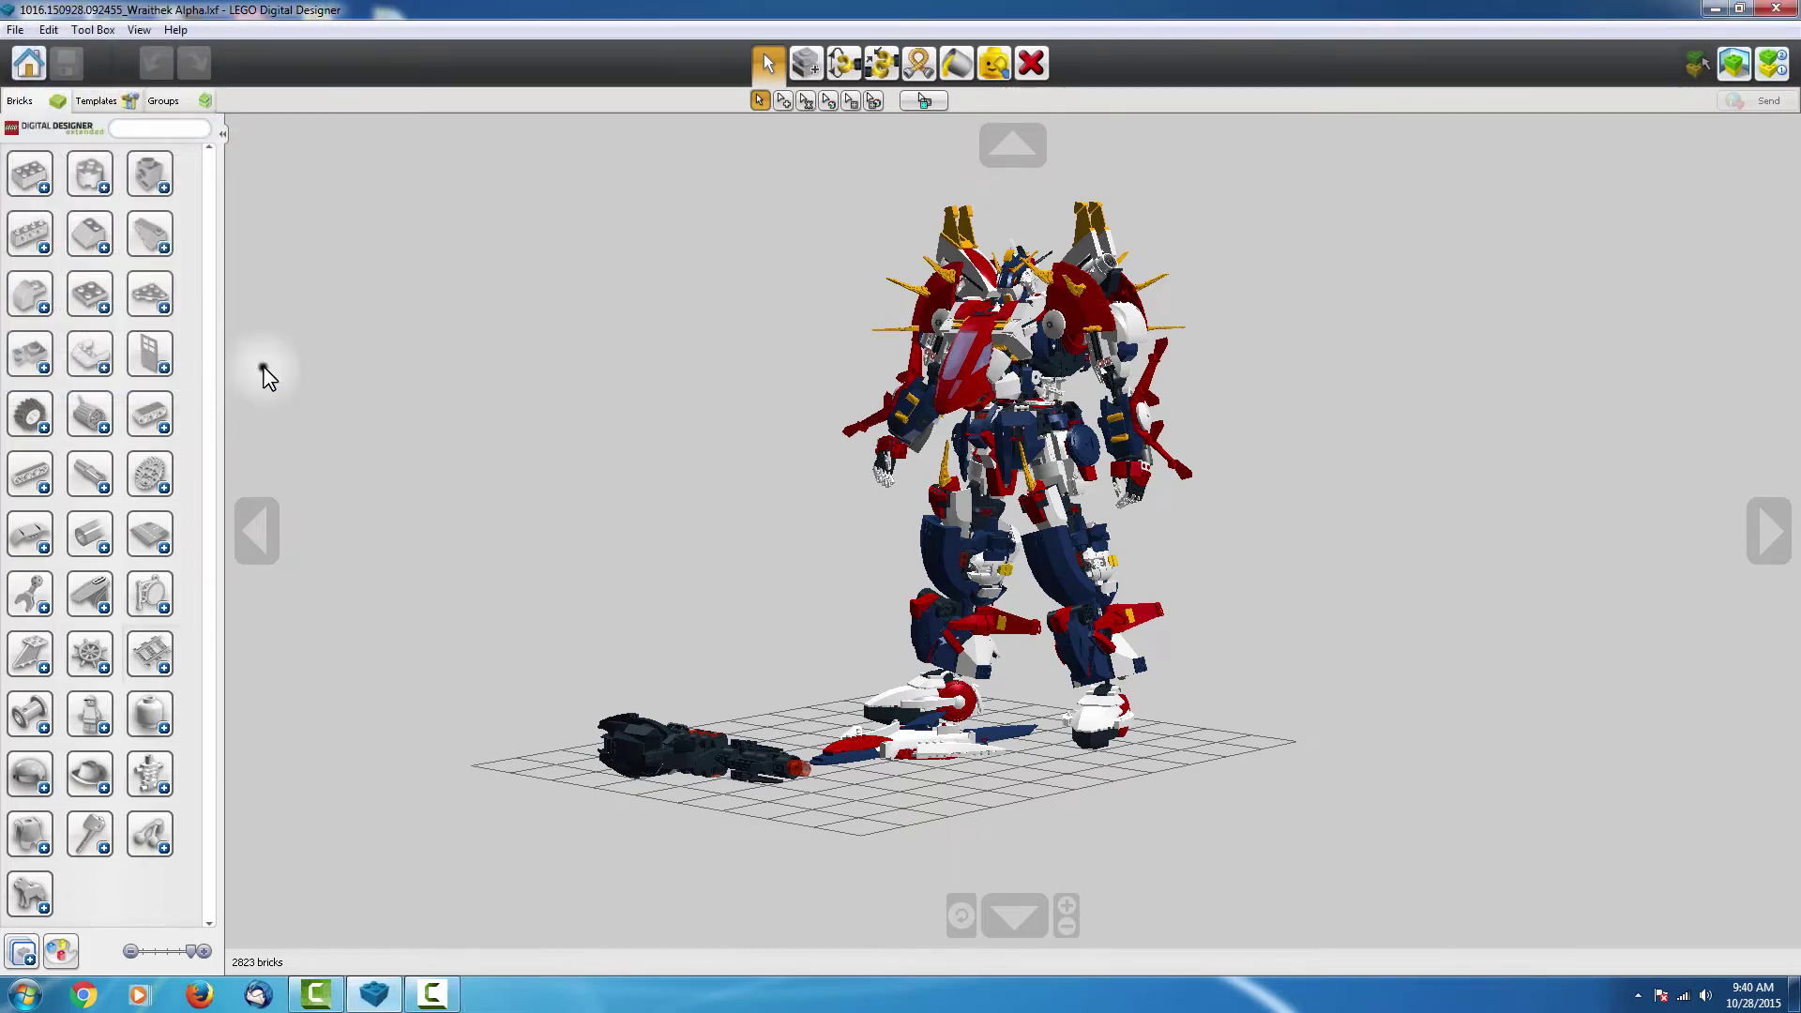
- Review LEGO Digital Designer Preferences and close them with high-quality brick rendering off
{"action": "left_click", "coordinate": [48, 30]}
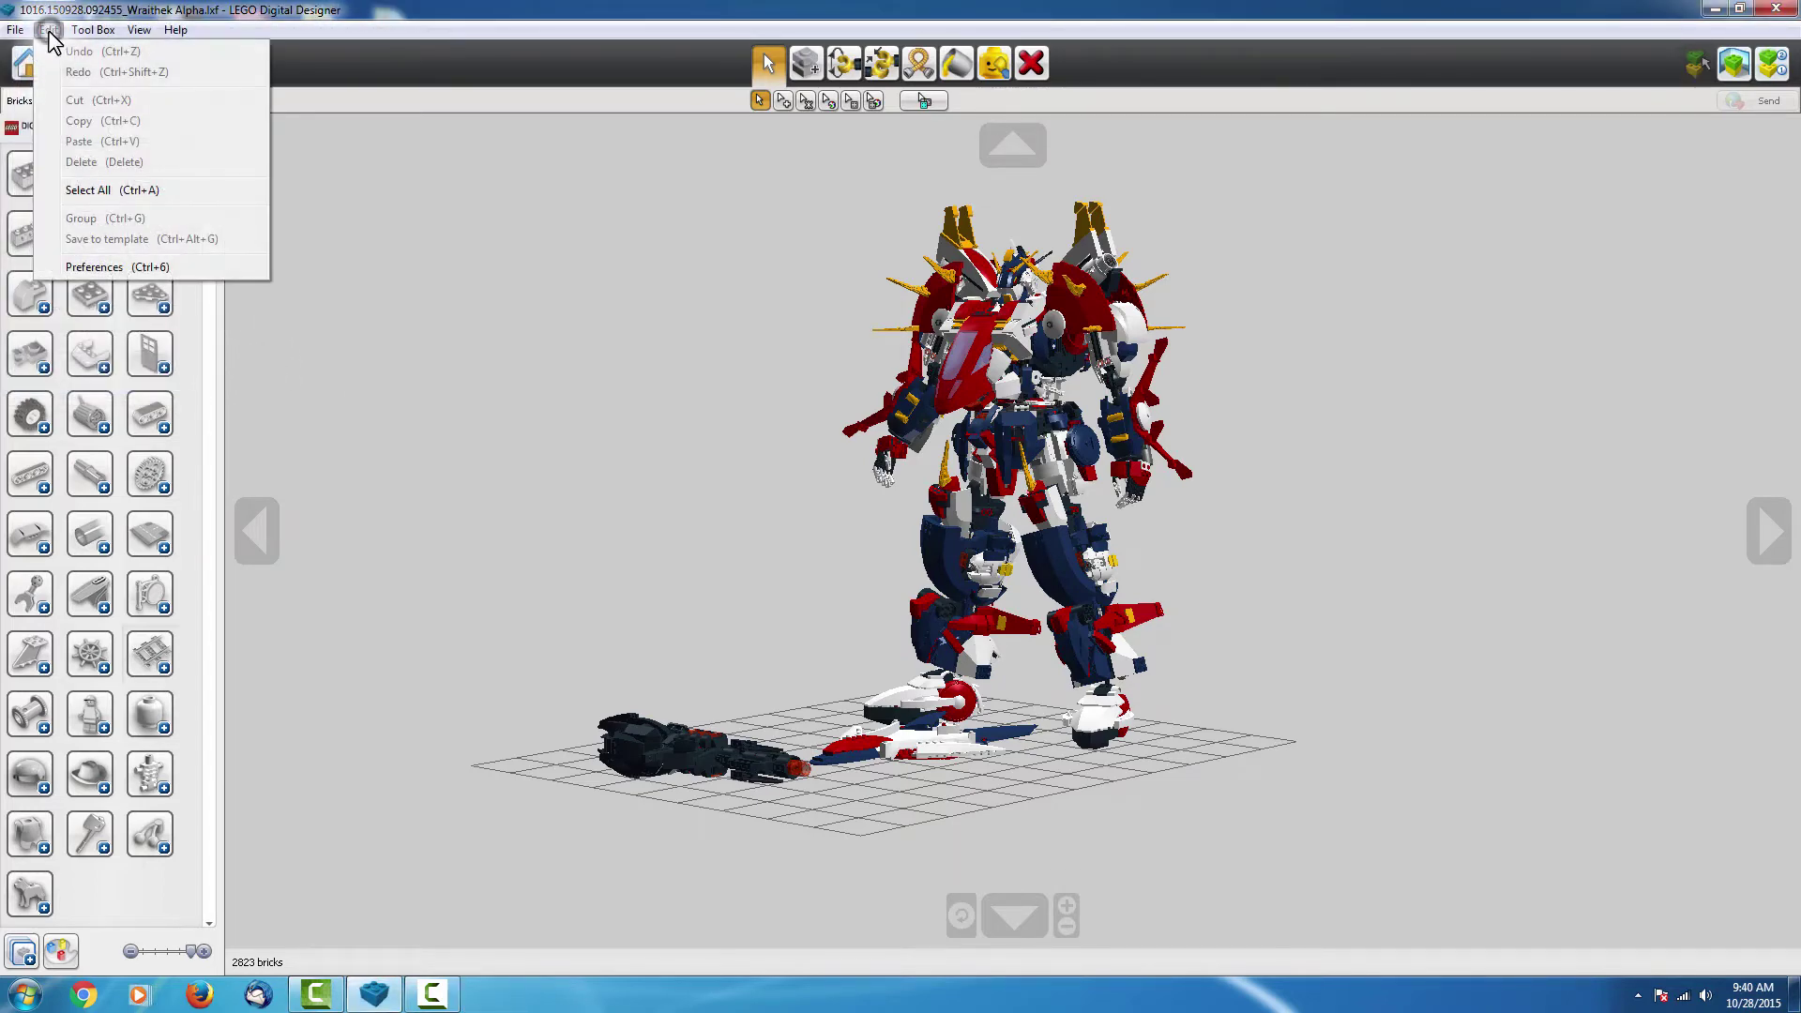
{"action": "left_click", "coordinate": [97, 268]}
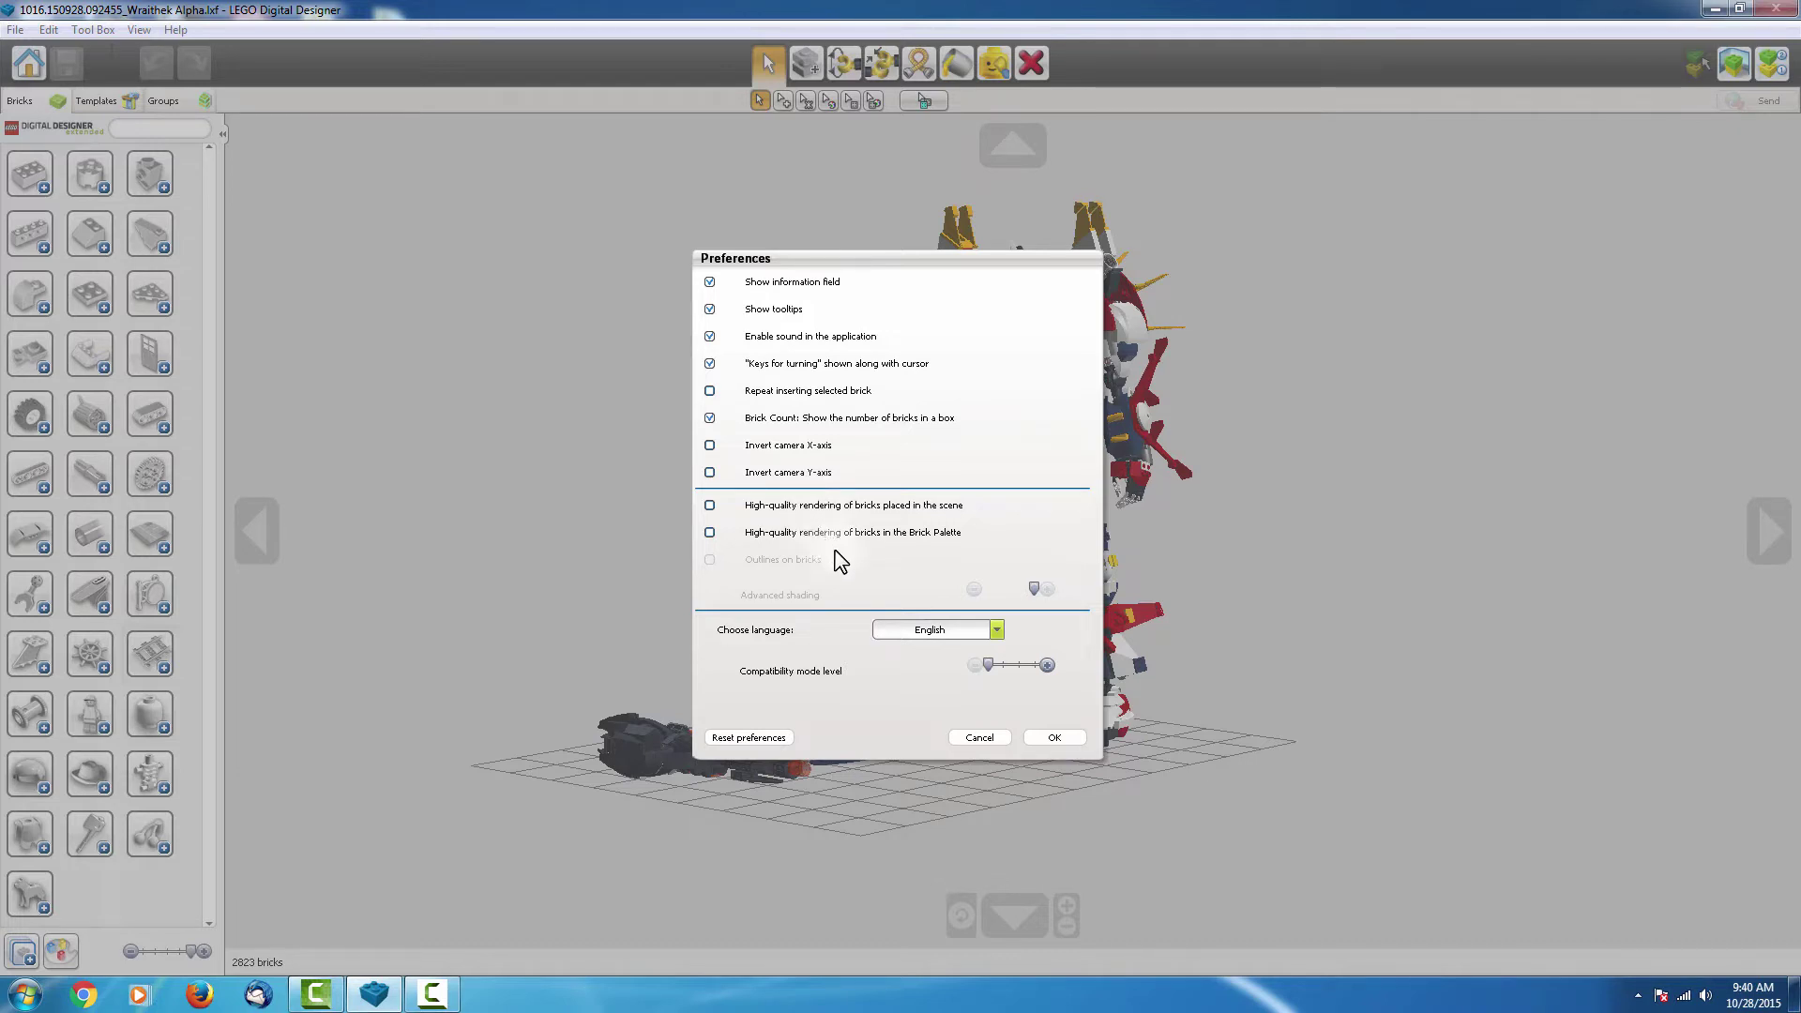
{"action": "left_click", "coordinate": [1054, 738]}
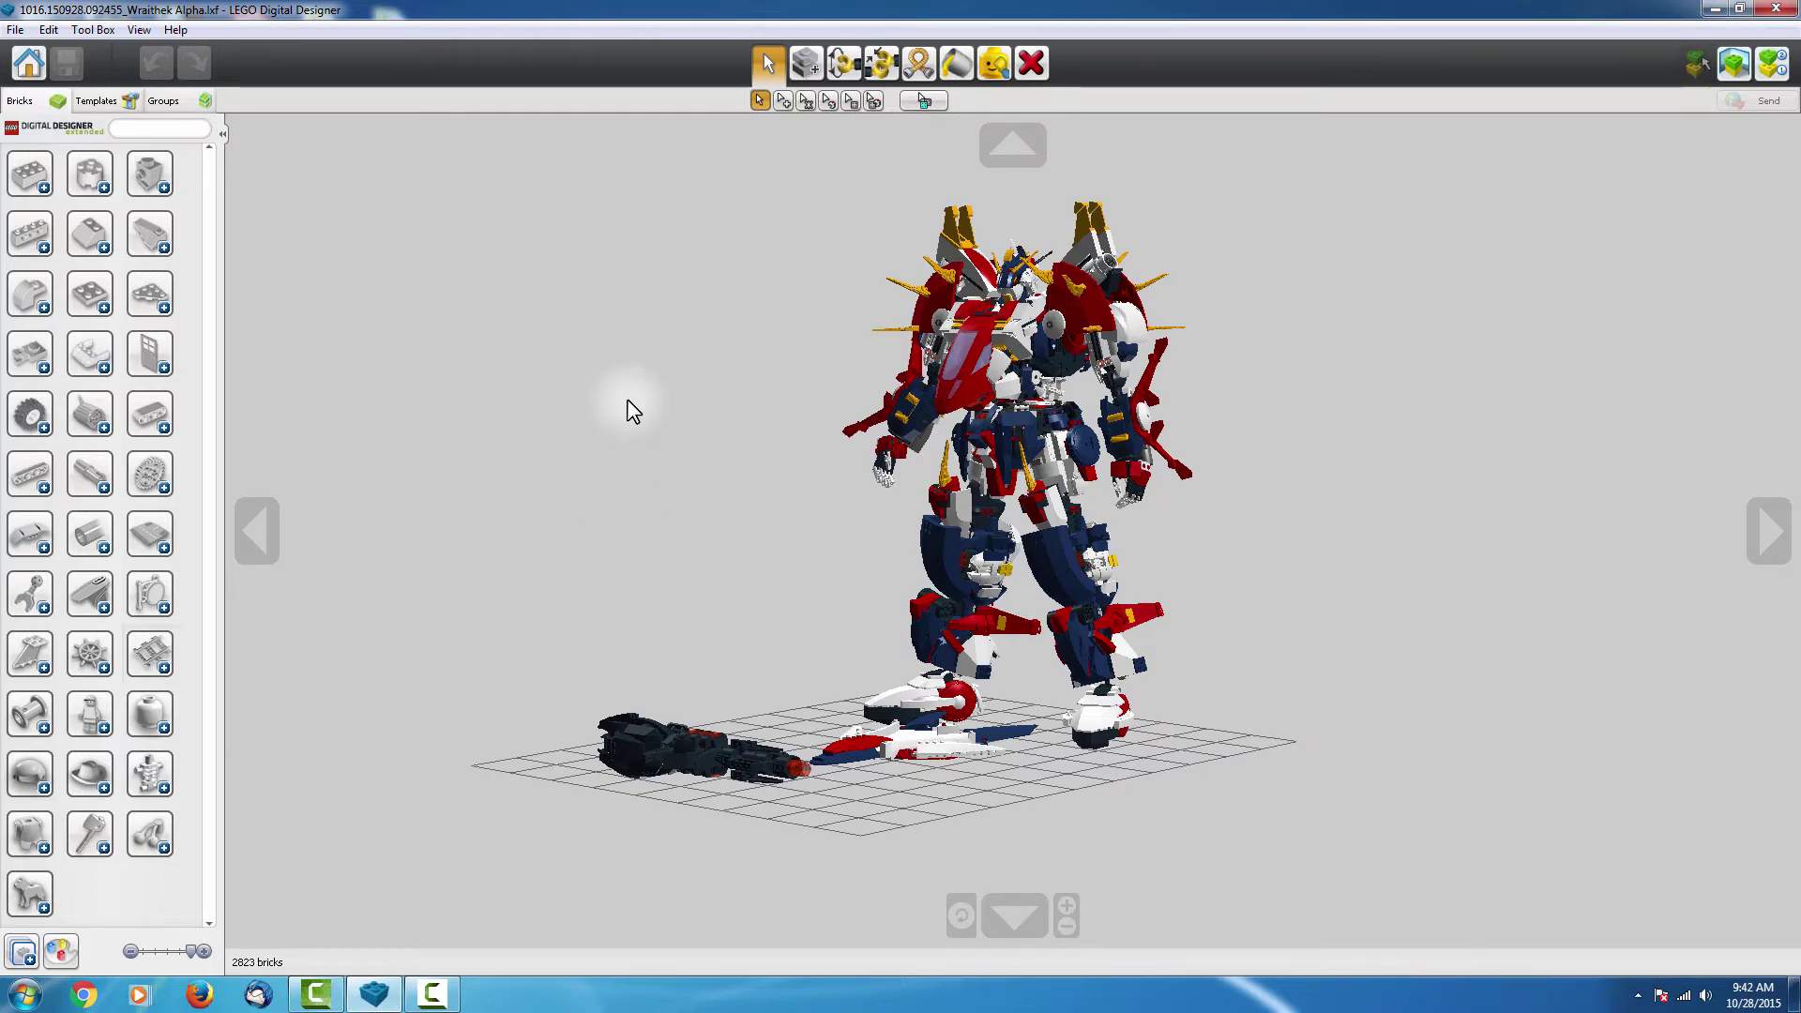
- Orbit the LEGO Digital Designer view to look straight down on the robot
{"action": "mouse_move", "coordinate": [627, 409]}
{"action": "right_mouse_down"}
{"action": "mouse_move", "coordinate": [783, 639]}
{"action": "mouse_move", "coordinate": [767, 697]}
{"action": "mouse_move", "coordinate": [718, 633]}
{"action": "right_mouse_up"}
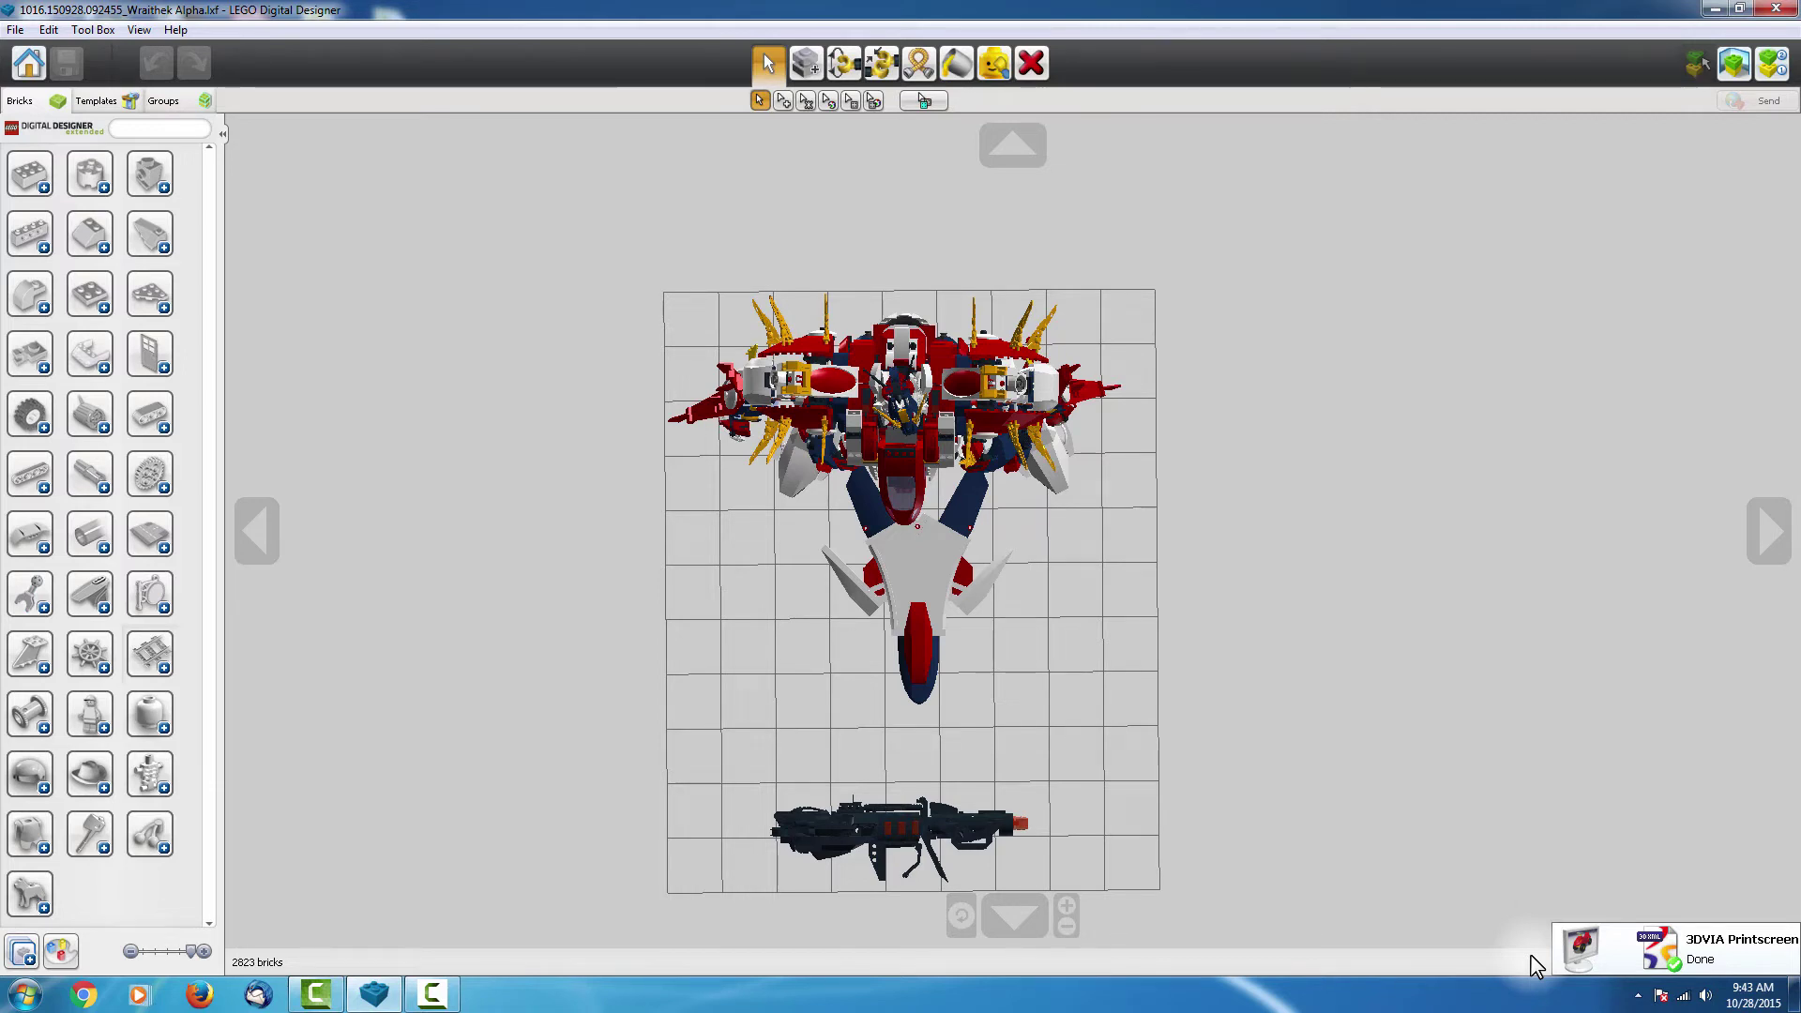
- Launch SimLab Composer from Start and create a new scene with a 2D ground
{"action": "left_click", "coordinate": [25, 995]}
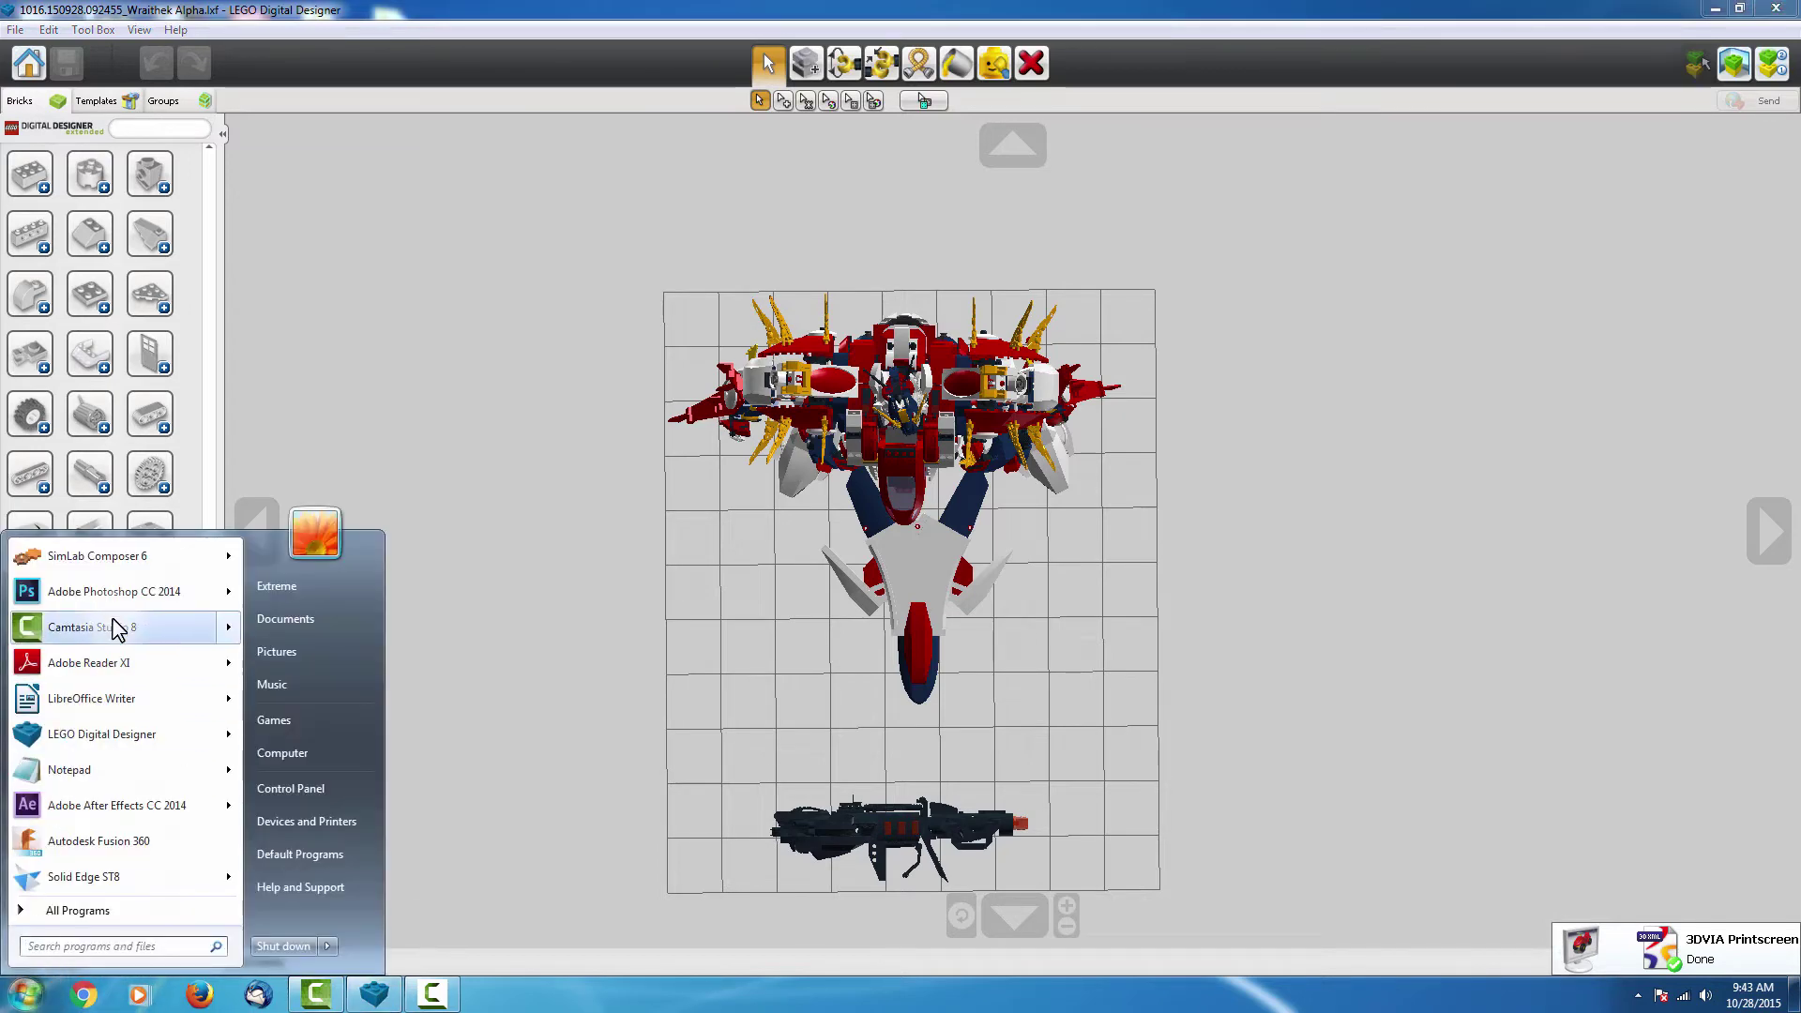
{"action": "left_click", "coordinate": [110, 556]}
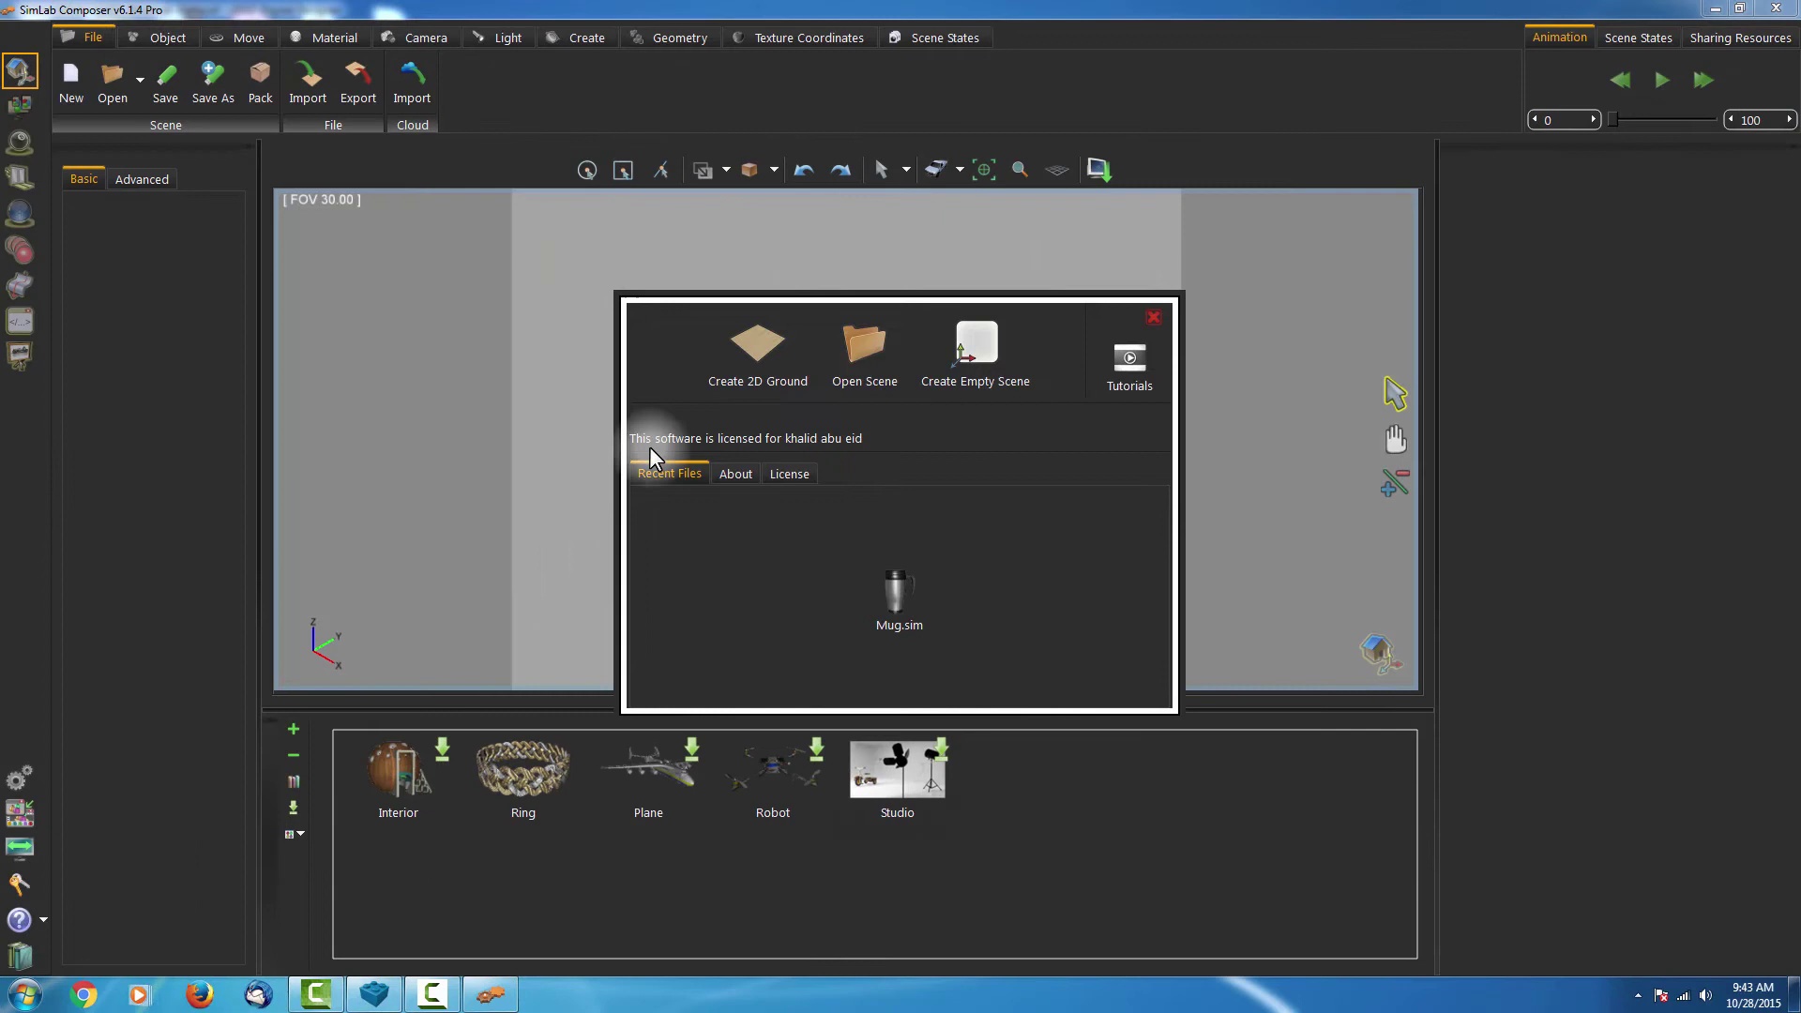
{"action": "left_click", "coordinate": [749, 357]}
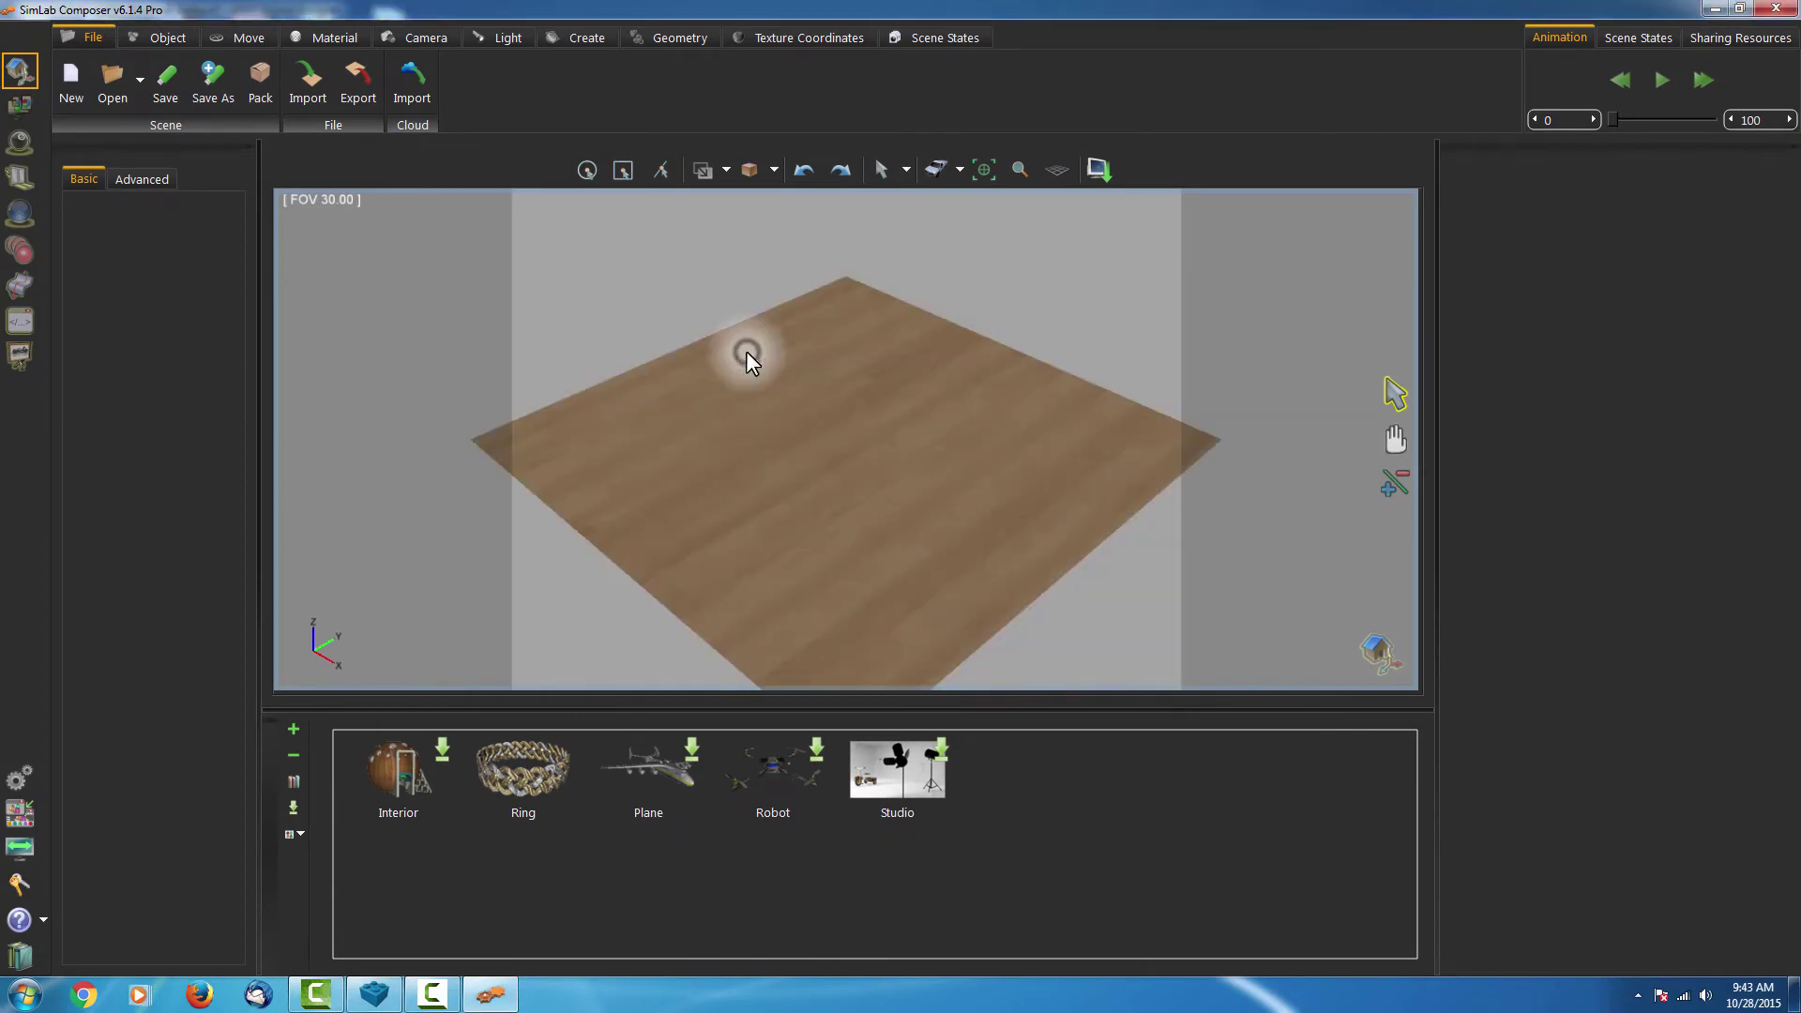
- Import the captured LDD .3dxml file
{"action": "left_click", "coordinate": [321, 95]}
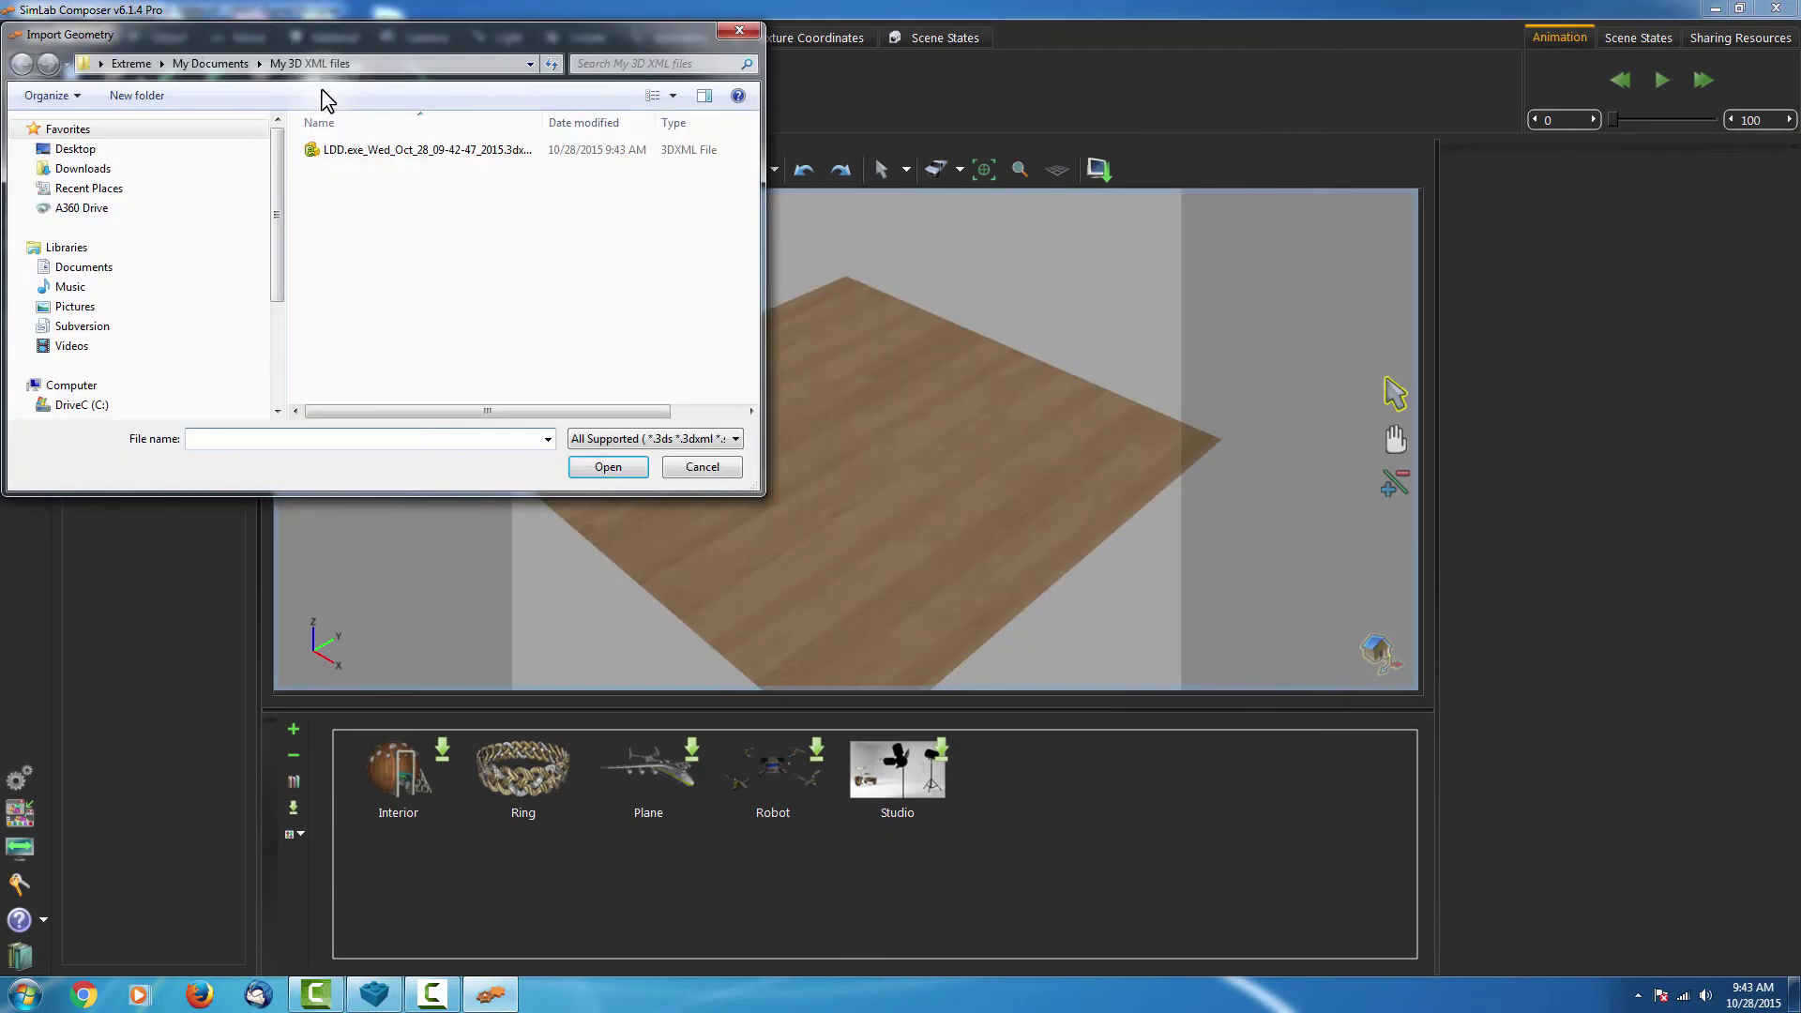
{"action": "left_click", "coordinate": [388, 150]}
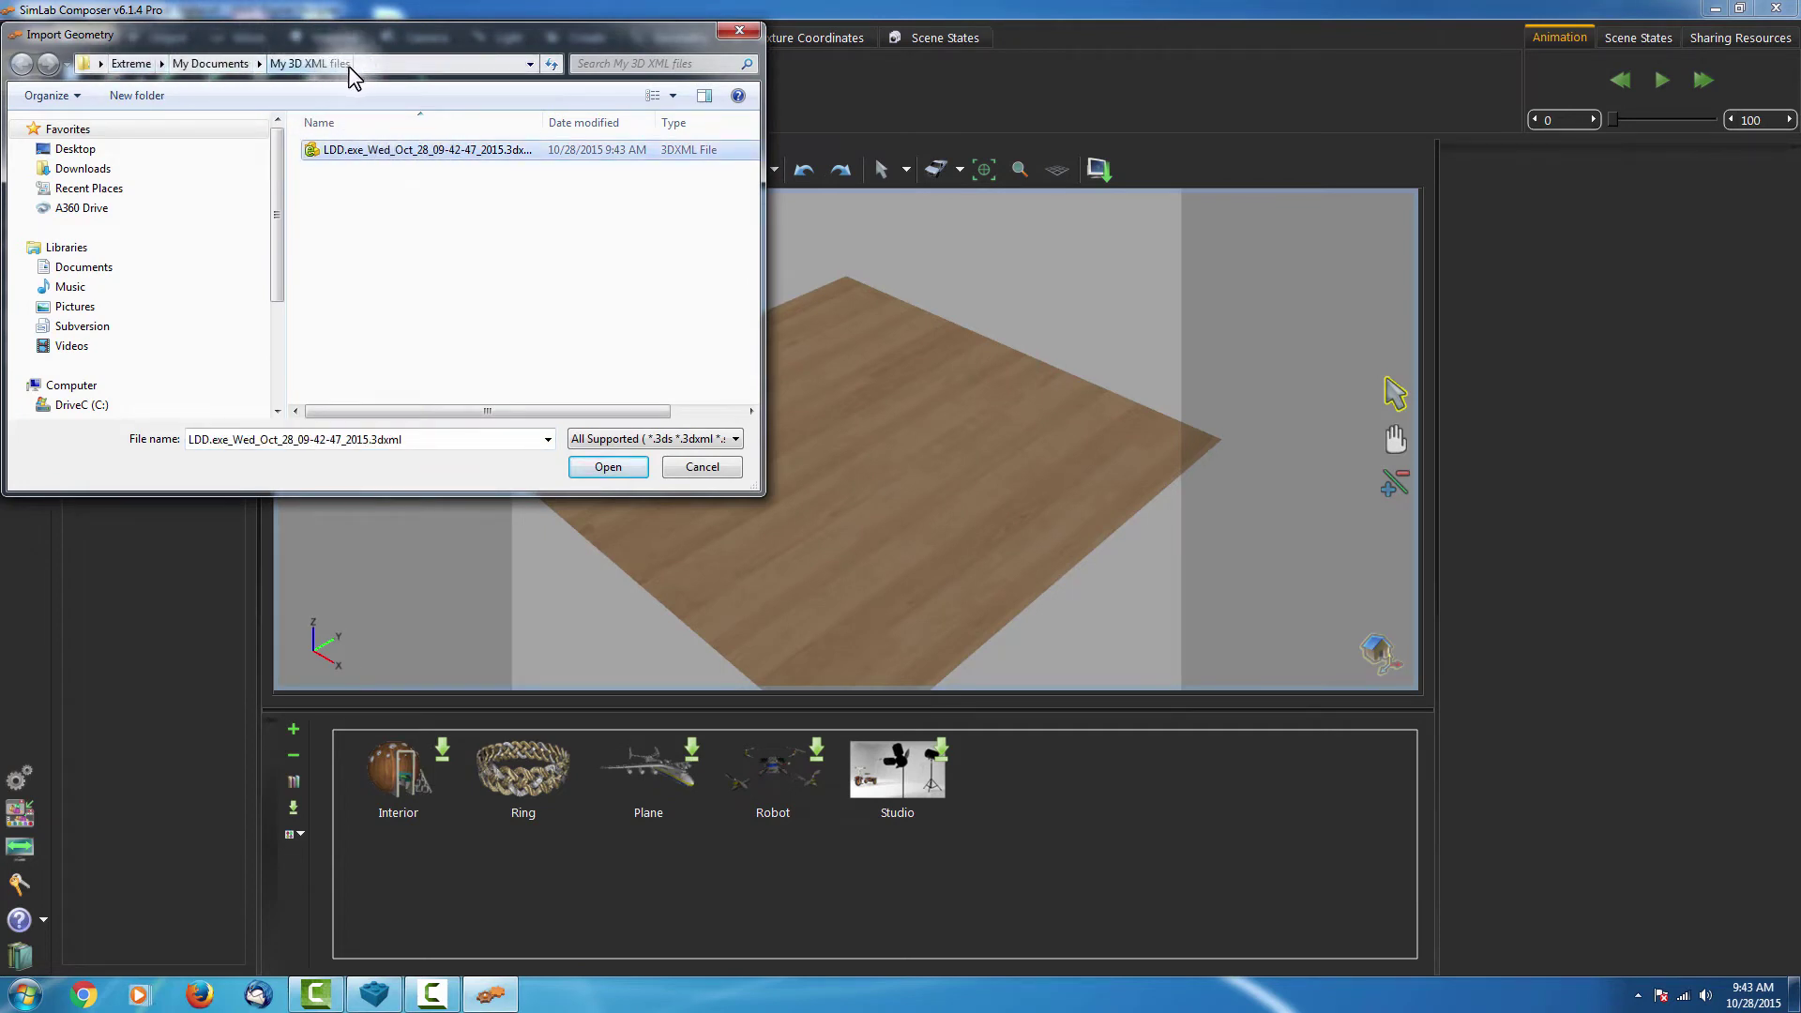
{"action": "left_click", "coordinate": [608, 467]}
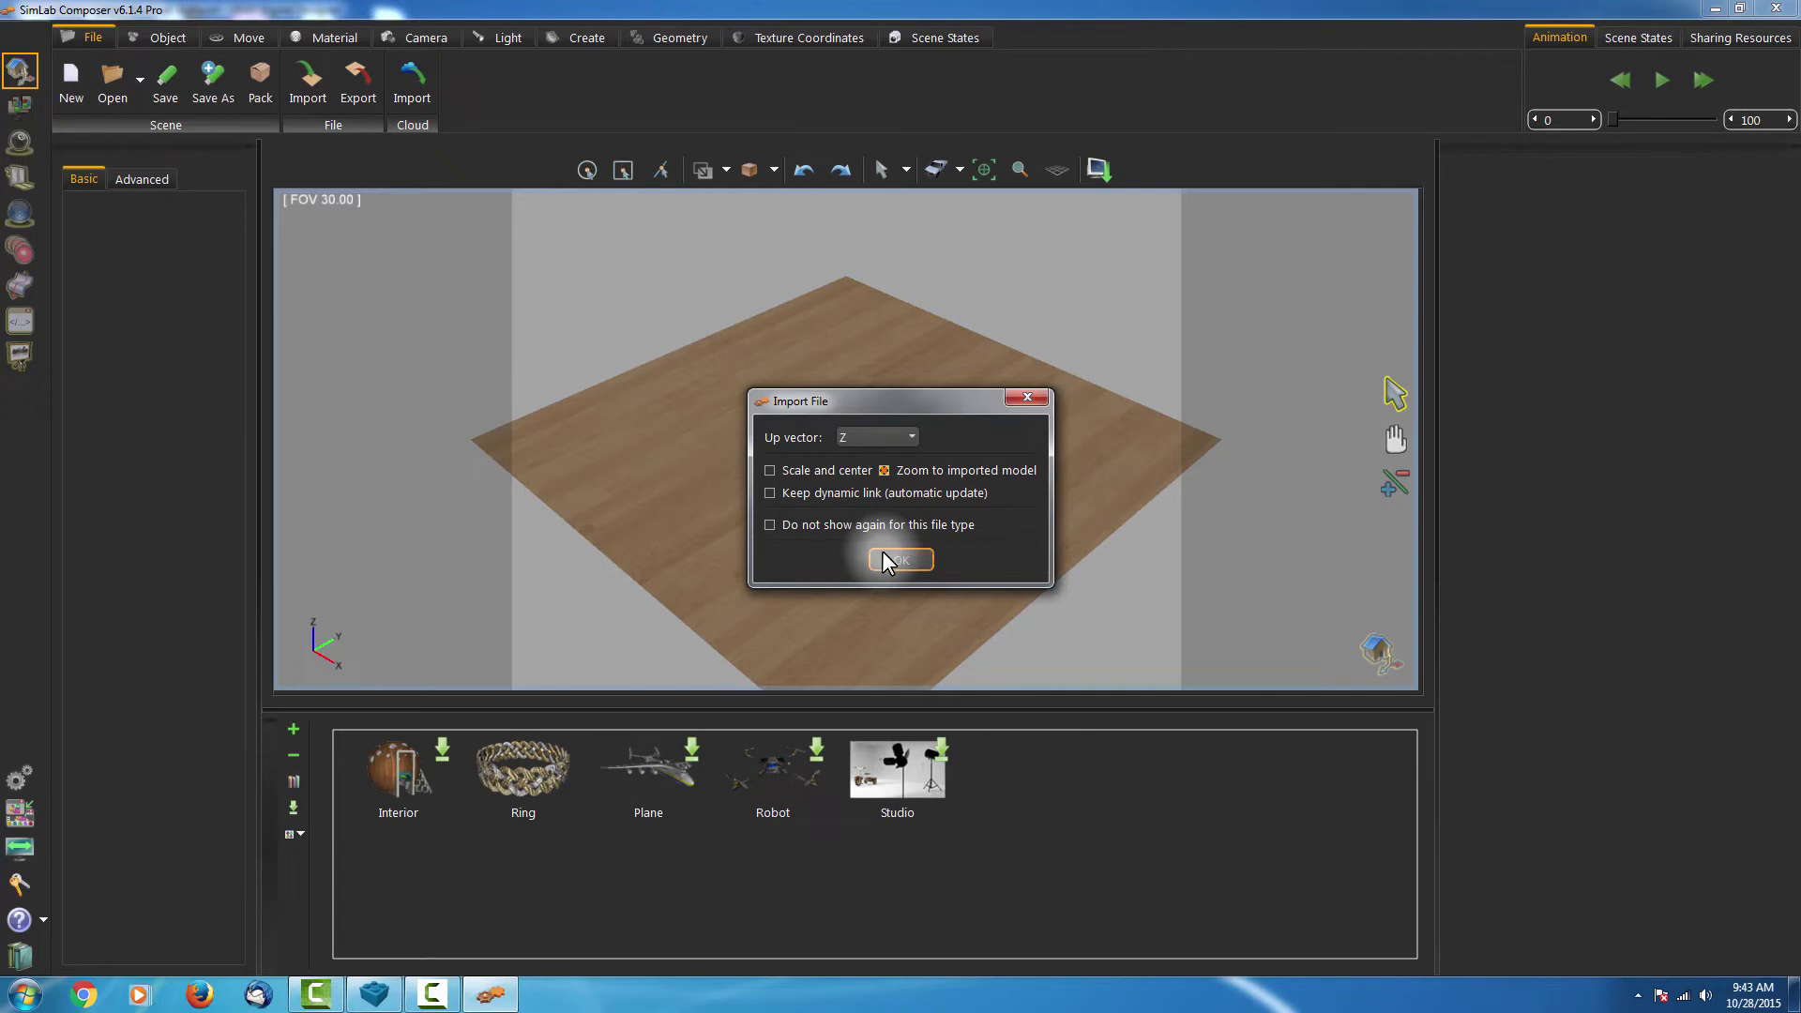
- Load the robot scaled and centred, orbit to a three-quarter view, then deselect it
{"action": "left_click", "coordinate": [853, 479]}
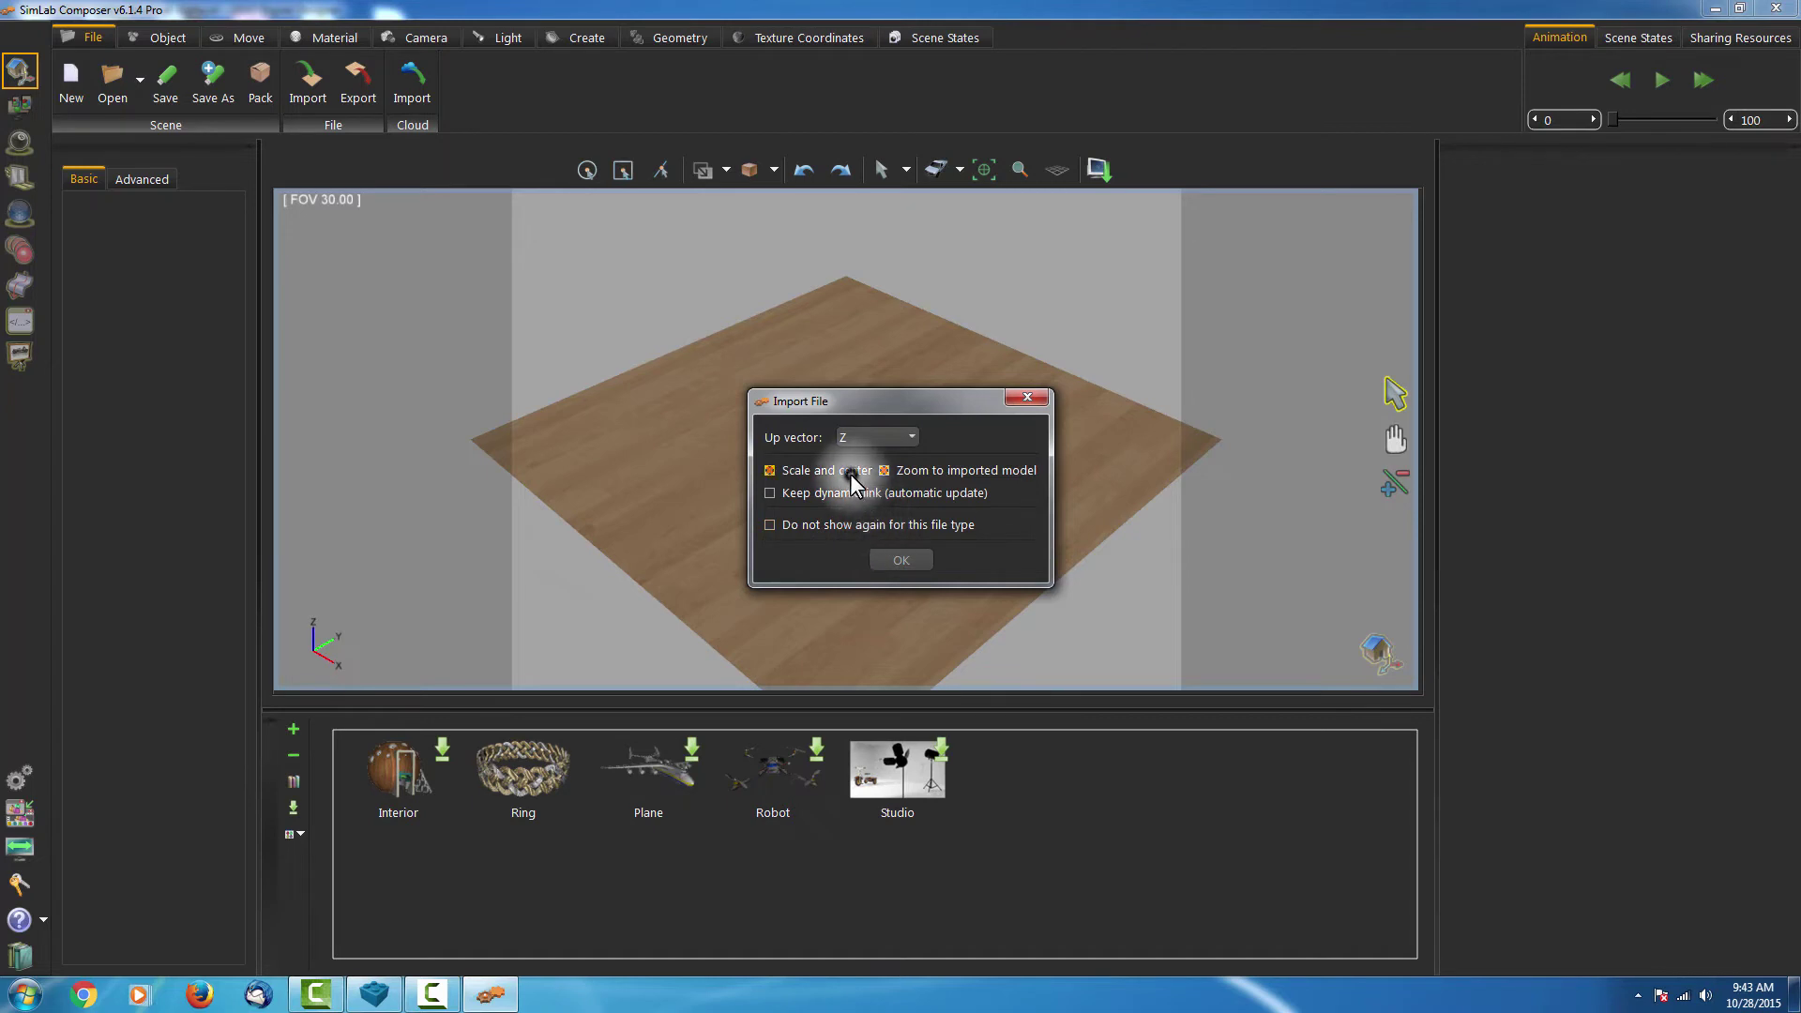
{"action": "left_click", "coordinate": [896, 564]}
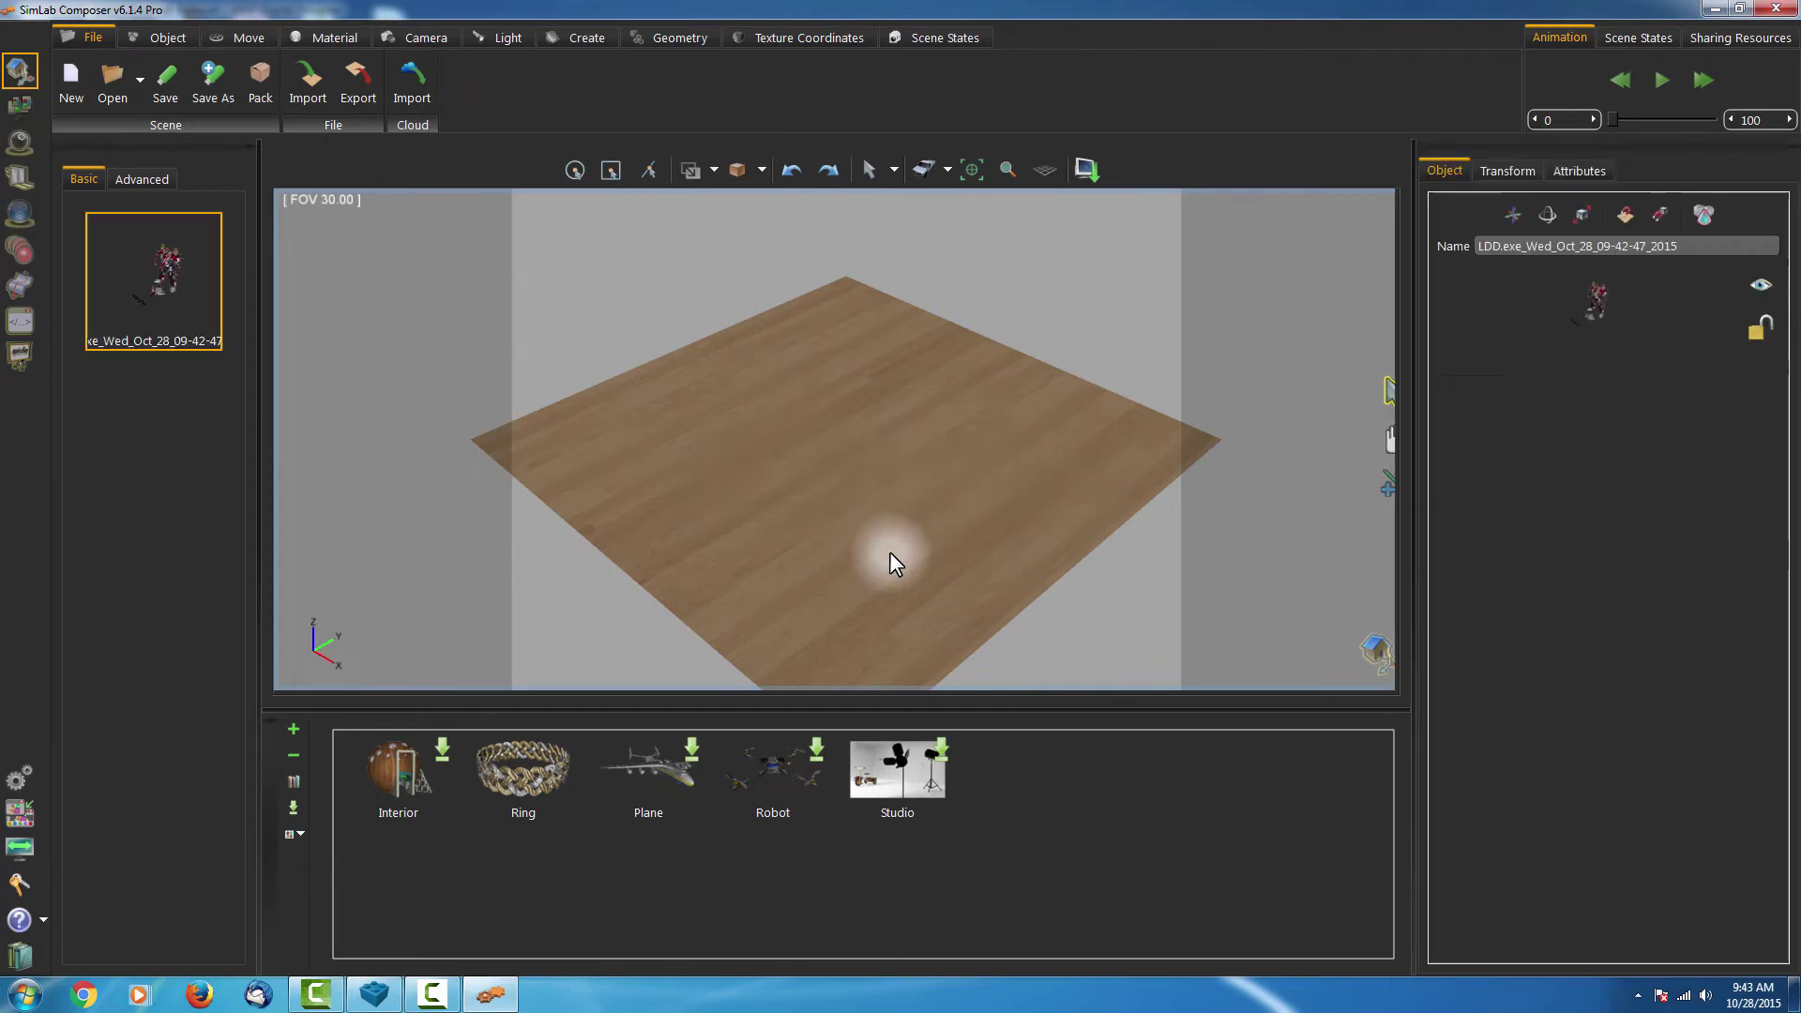
{"action": "mouse_move", "coordinate": [889, 521]}
{"action": "right_mouse_down"}
{"action": "mouse_move", "coordinate": [1195, 479]}
{"action": "mouse_move", "coordinate": [986, 507]}
{"action": "right_mouse_up"}
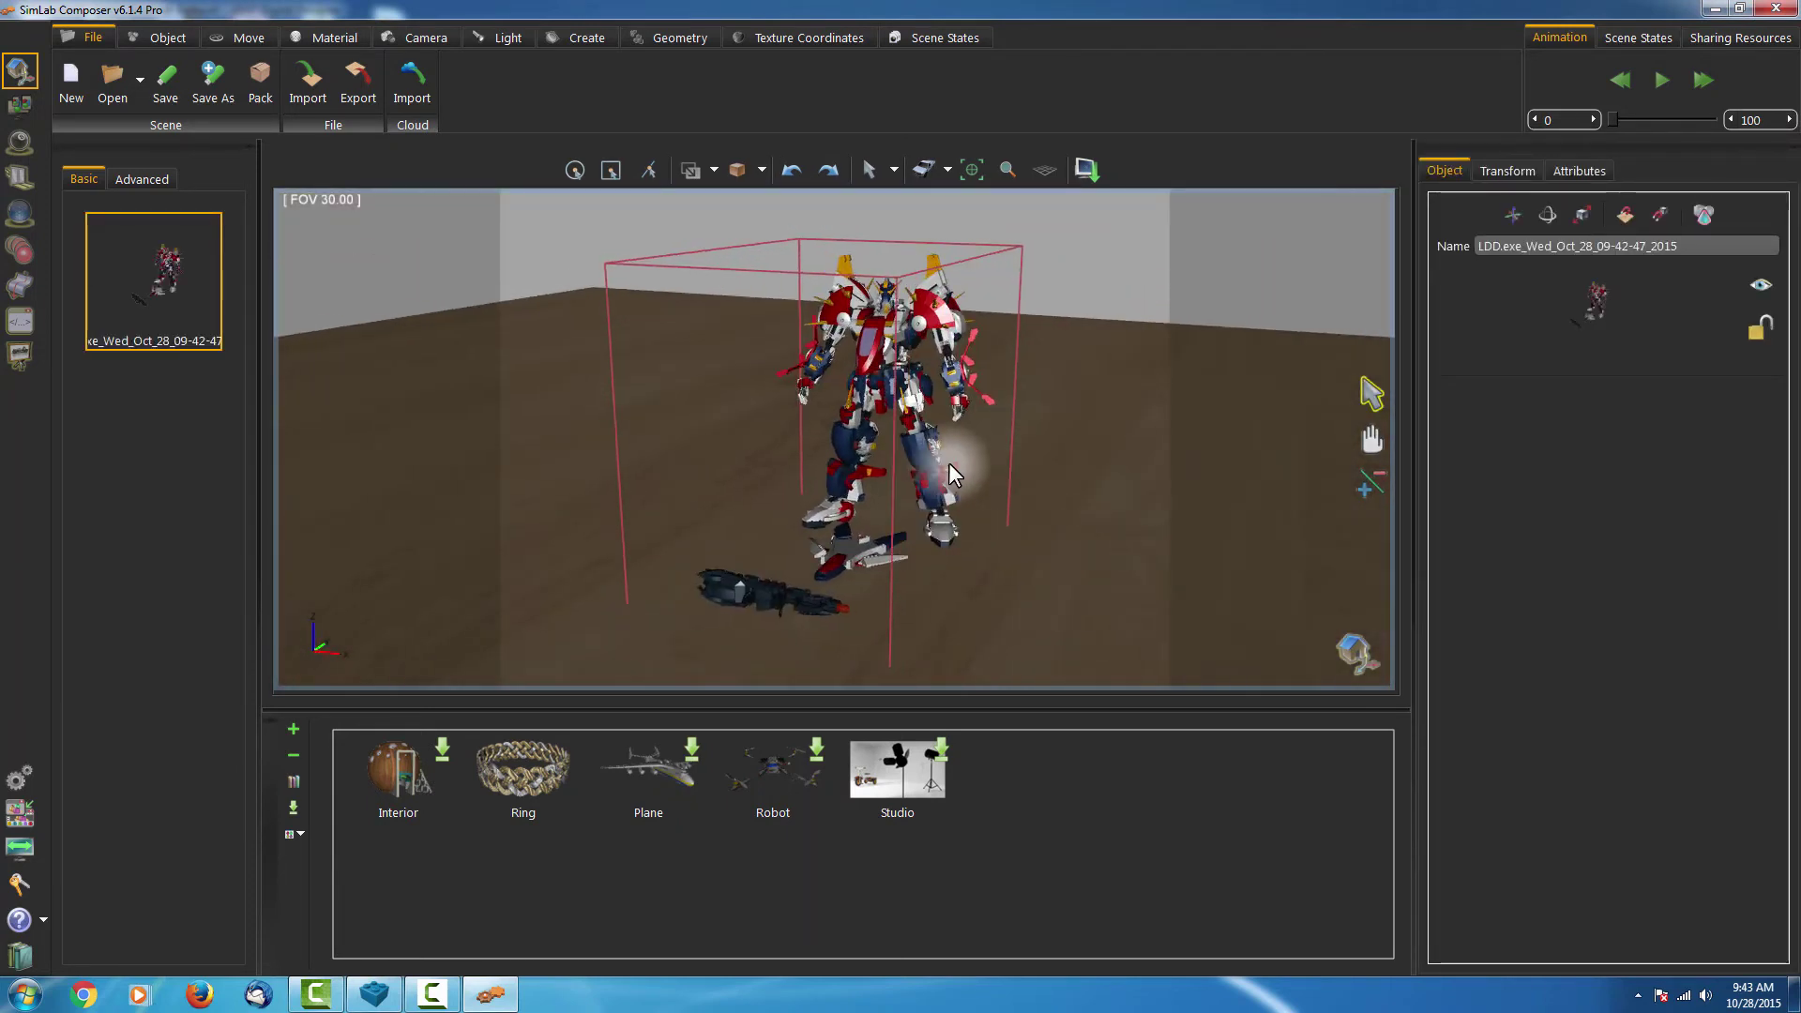
{"action": "scroll", "coordinate": [893, 560], "scroll_direction": "up", "scroll_amount": 4}
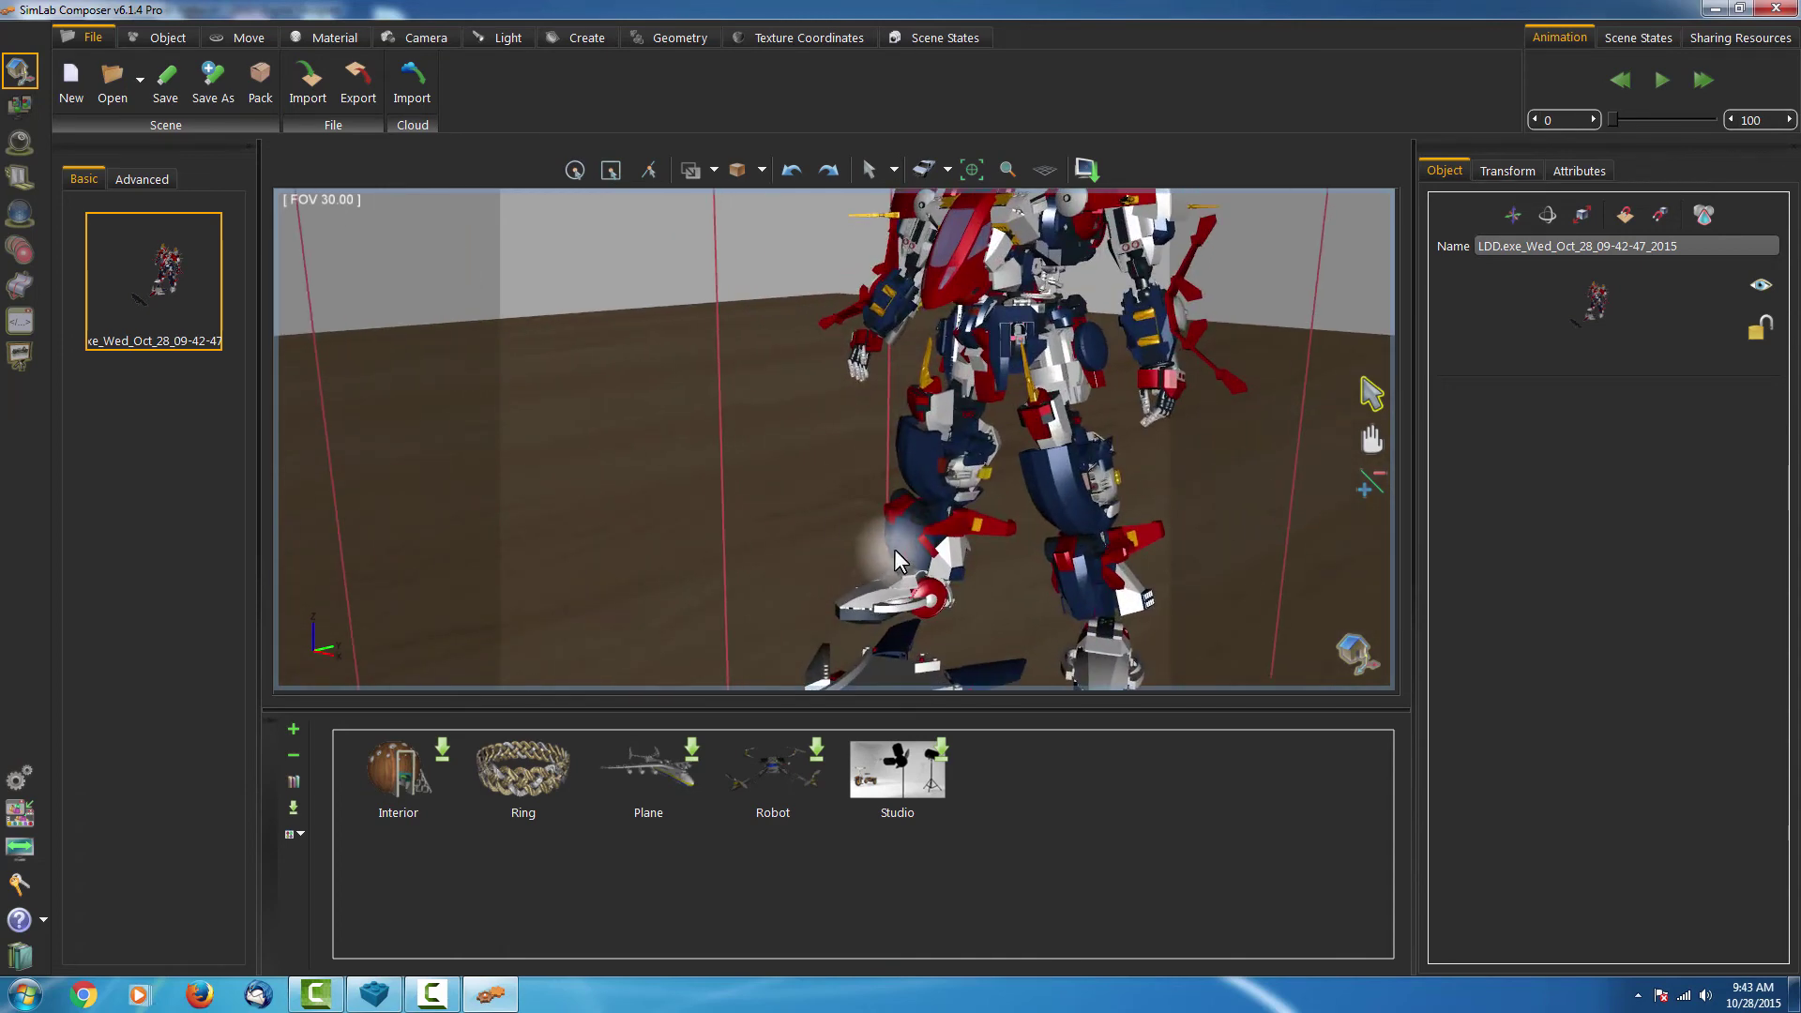
{"action": "right_click_drag", "start_coordinate": [894, 561], "coordinate": [950, 513]}
{"action": "mouse_move", "coordinate": [908, 538]}
{"action": "right_mouse_down"}
{"action": "mouse_move", "coordinate": [1197, 540]}
{"action": "mouse_move", "coordinate": [1089, 555]}
{"action": "mouse_move", "coordinate": [1125, 338]}
{"action": "mouse_move", "coordinate": [1103, 313]}
{"action": "right_mouse_up"}
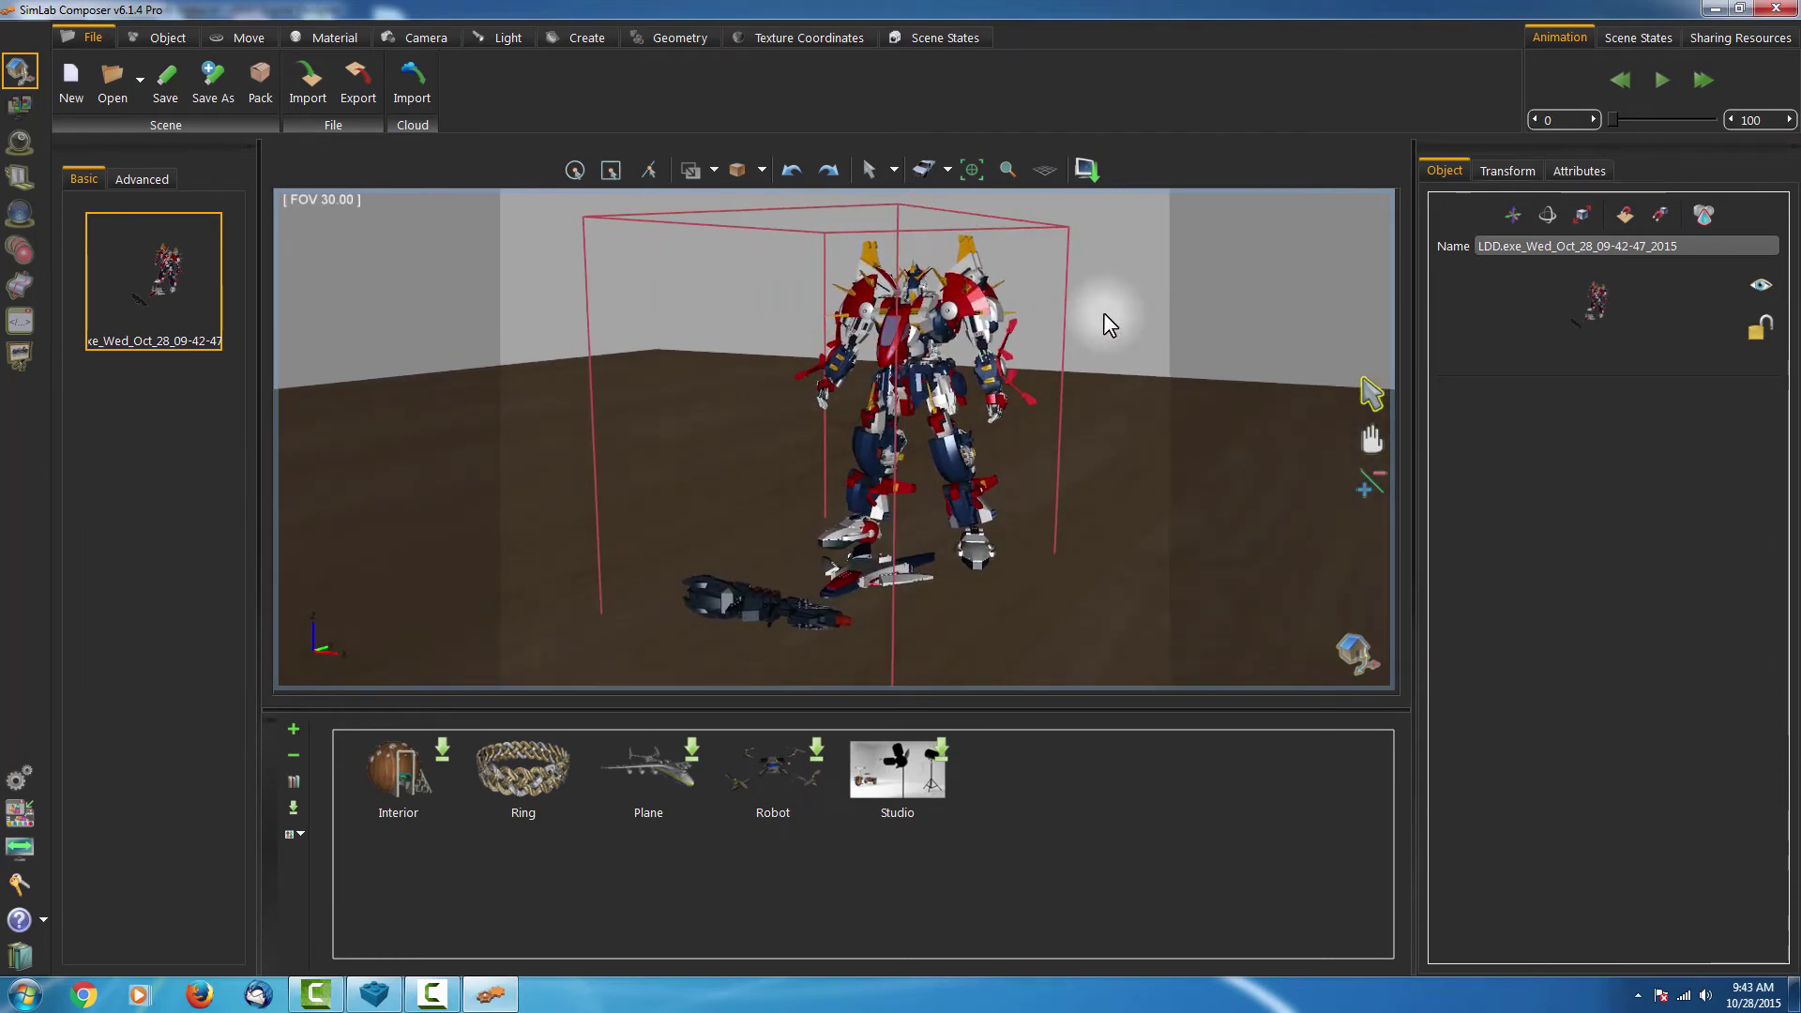
{"action": "left_click", "coordinate": [1103, 314]}
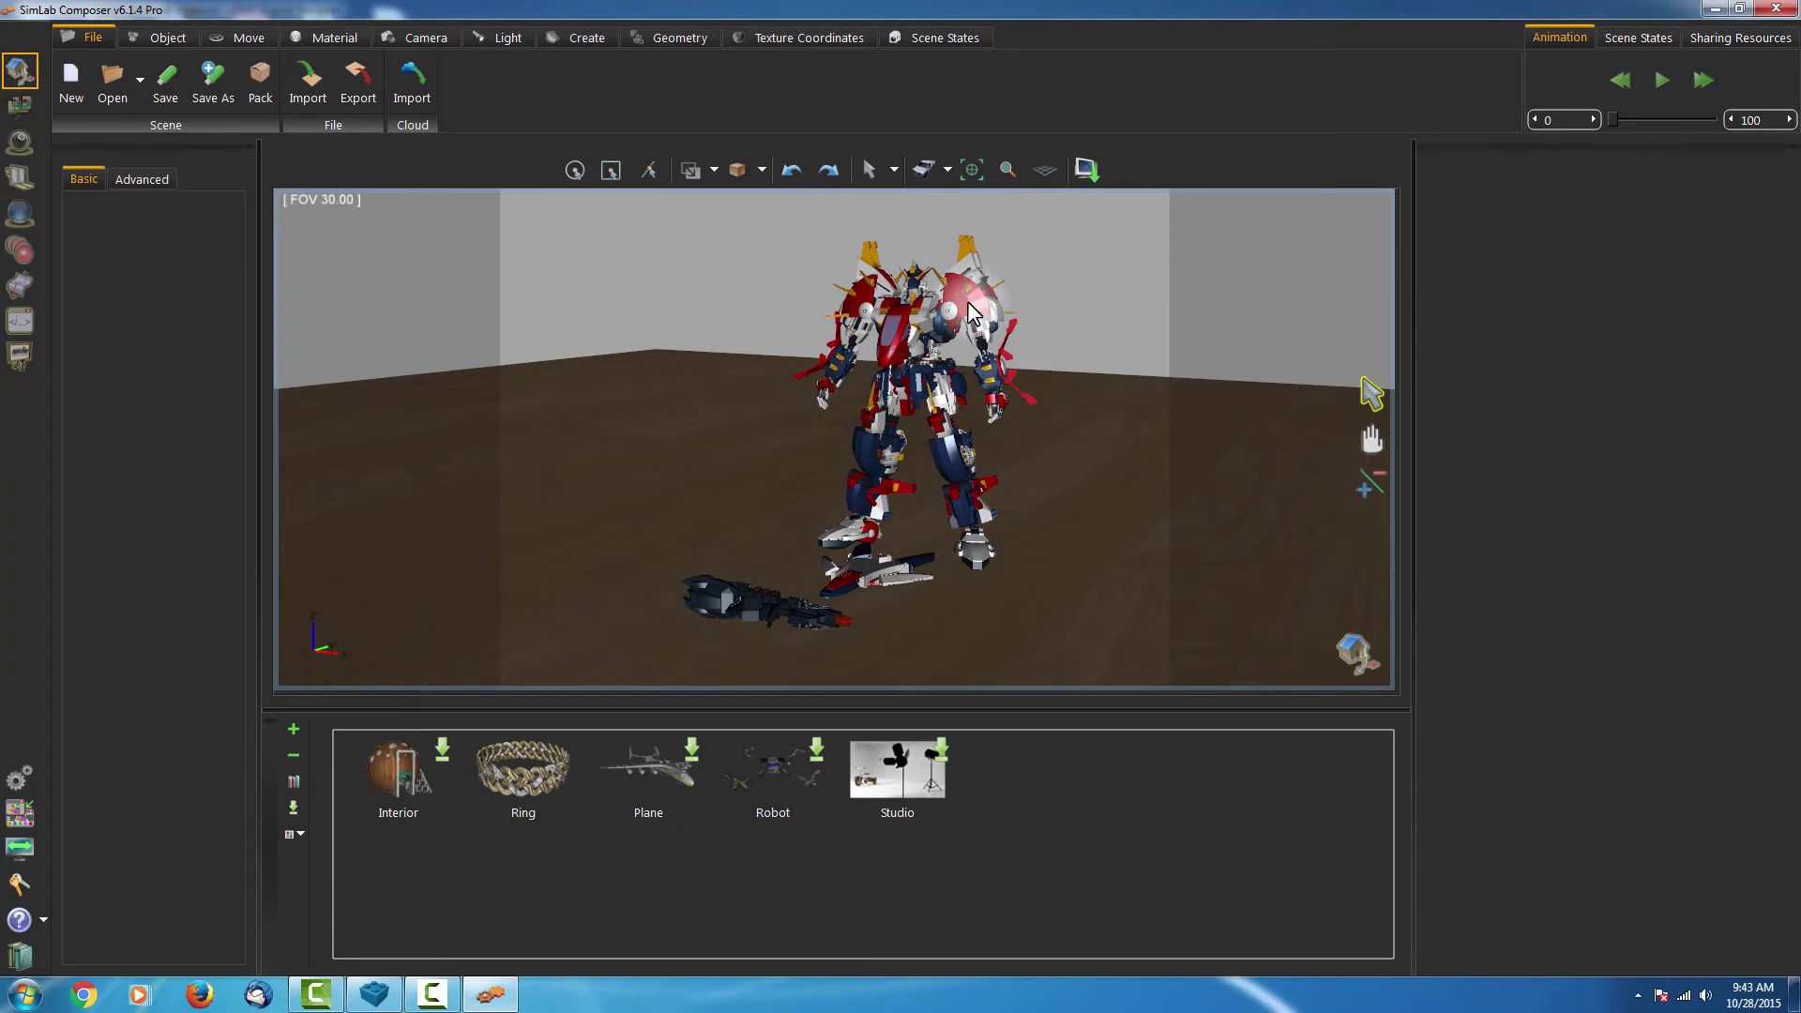
- Show the scene materials and set the red 180,0,0 material to Plastic
{"action": "left_click", "coordinate": [327, 39]}
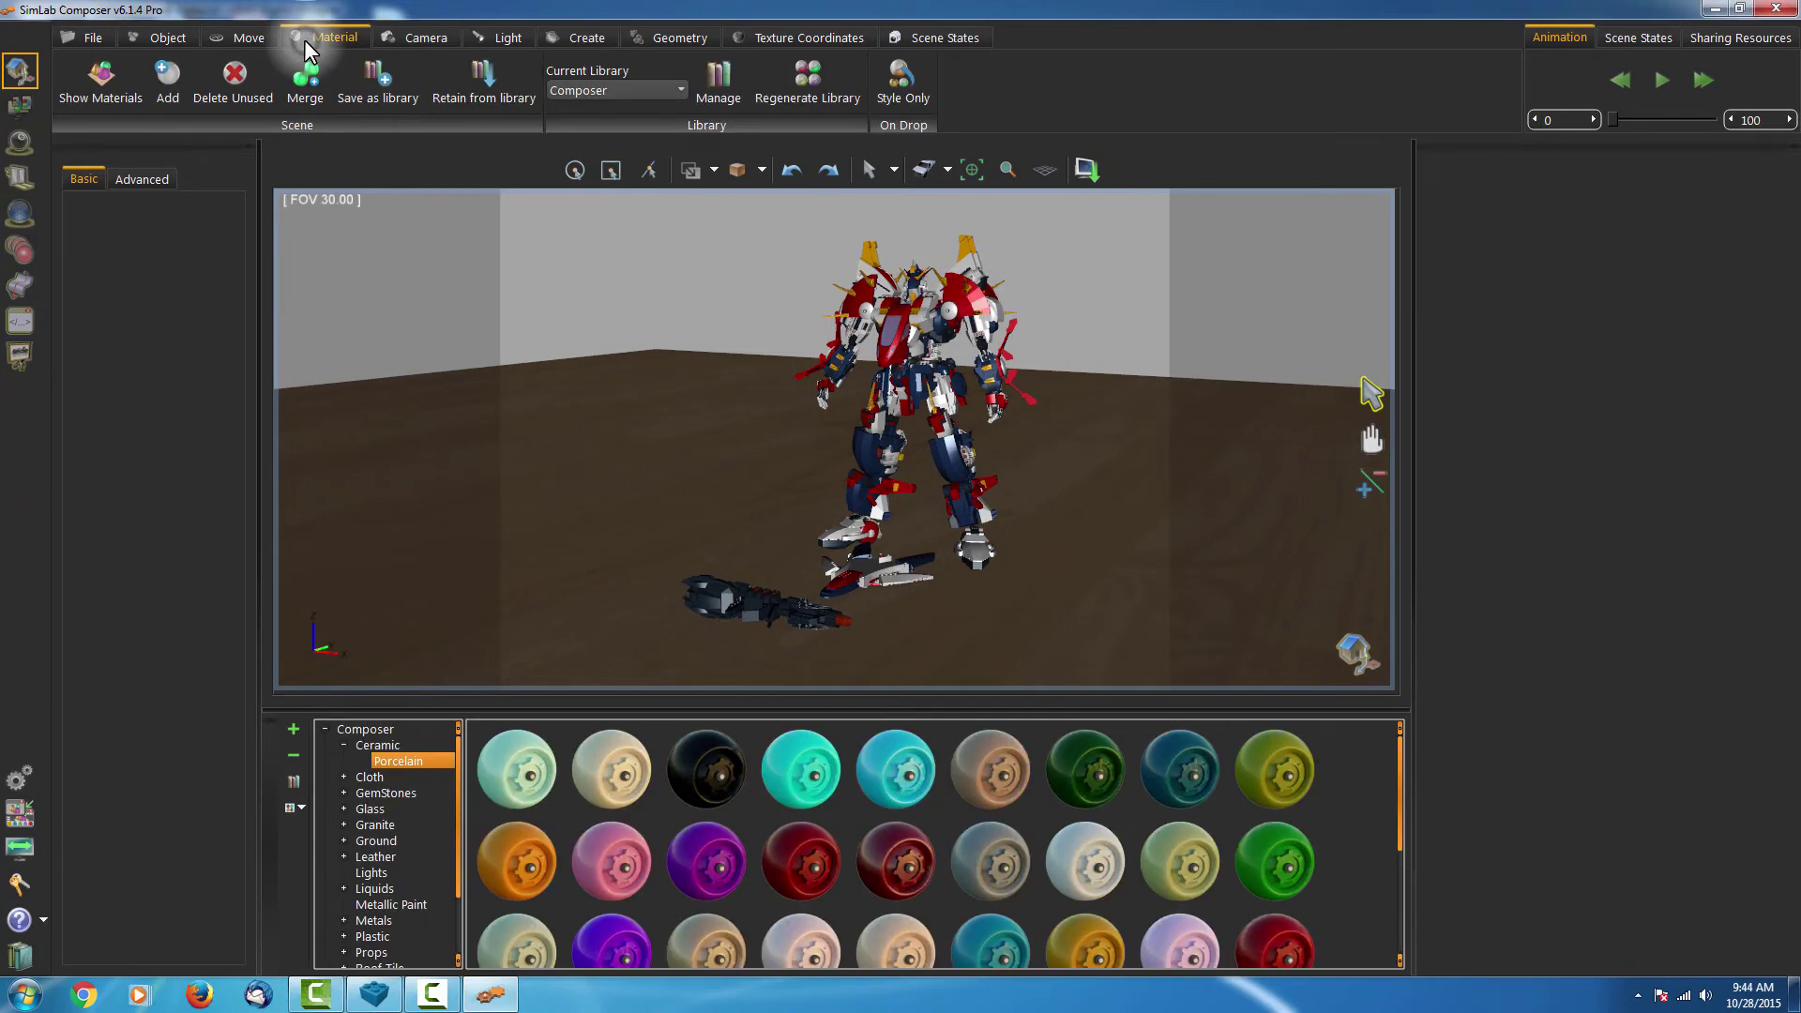
{"action": "left_click", "coordinate": [101, 82]}
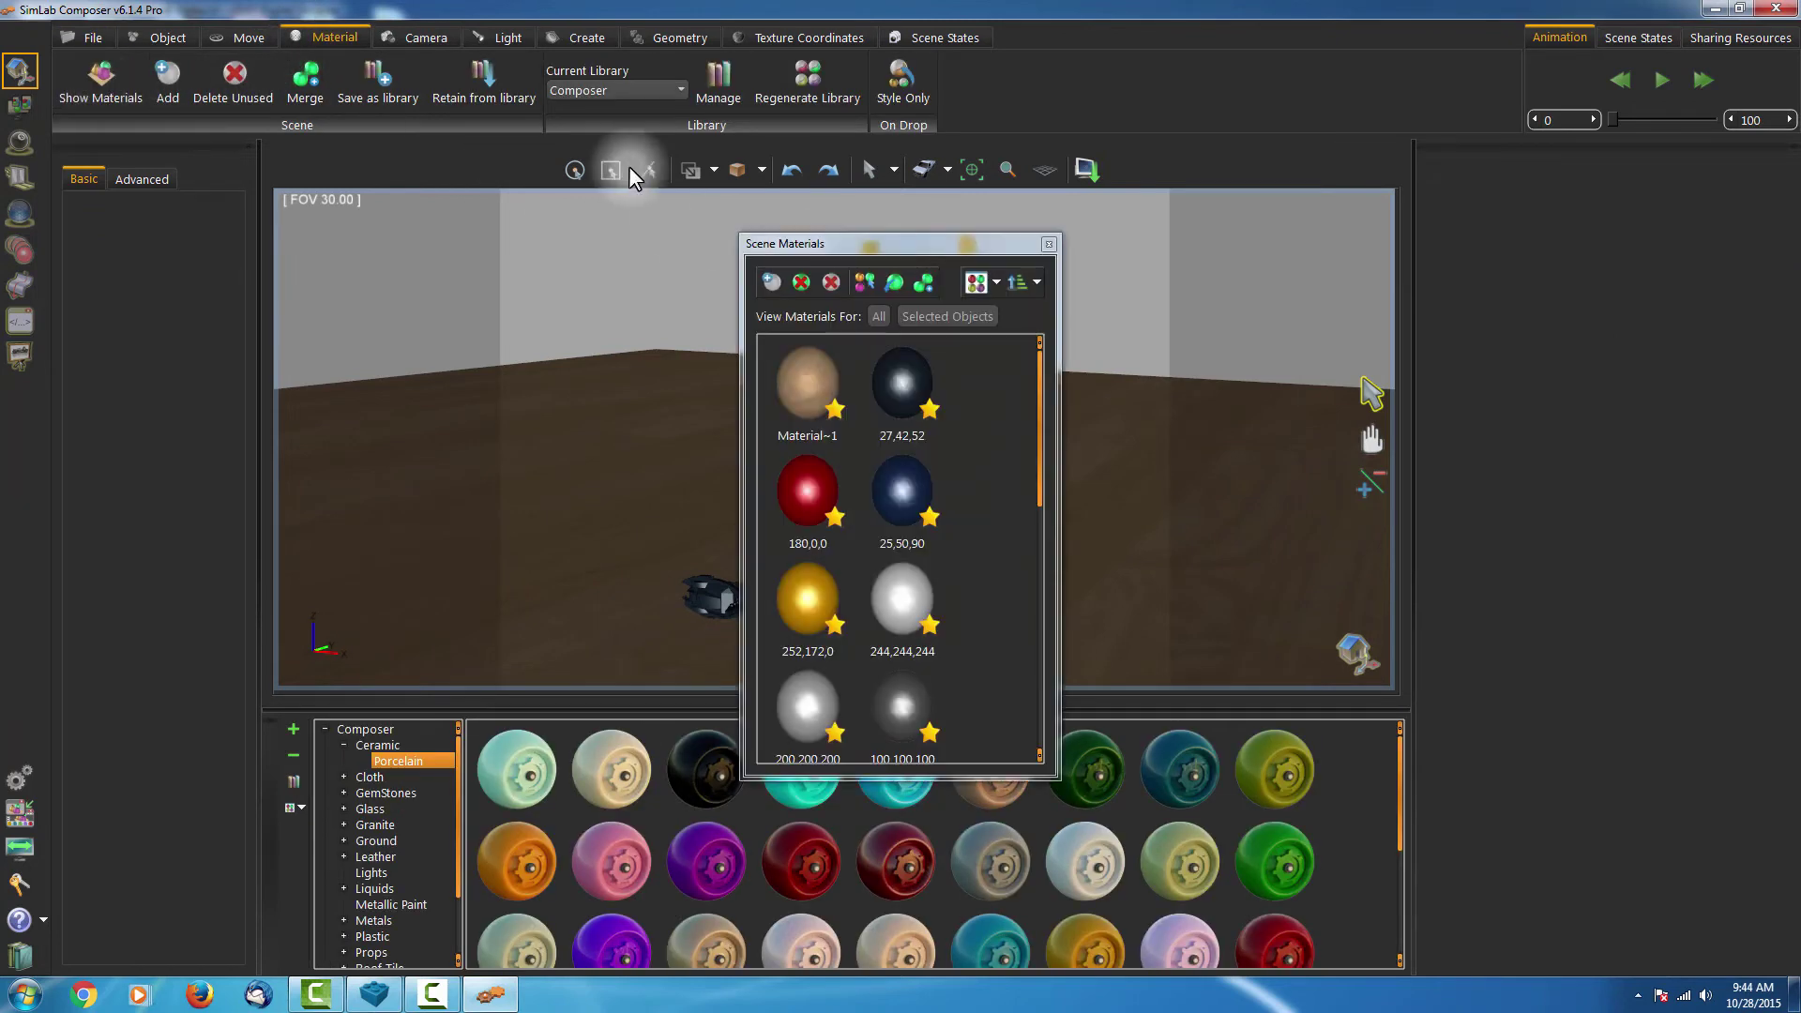
{"action": "left_click_drag", "start_coordinate": [846, 243], "coordinate": [348, 189]}
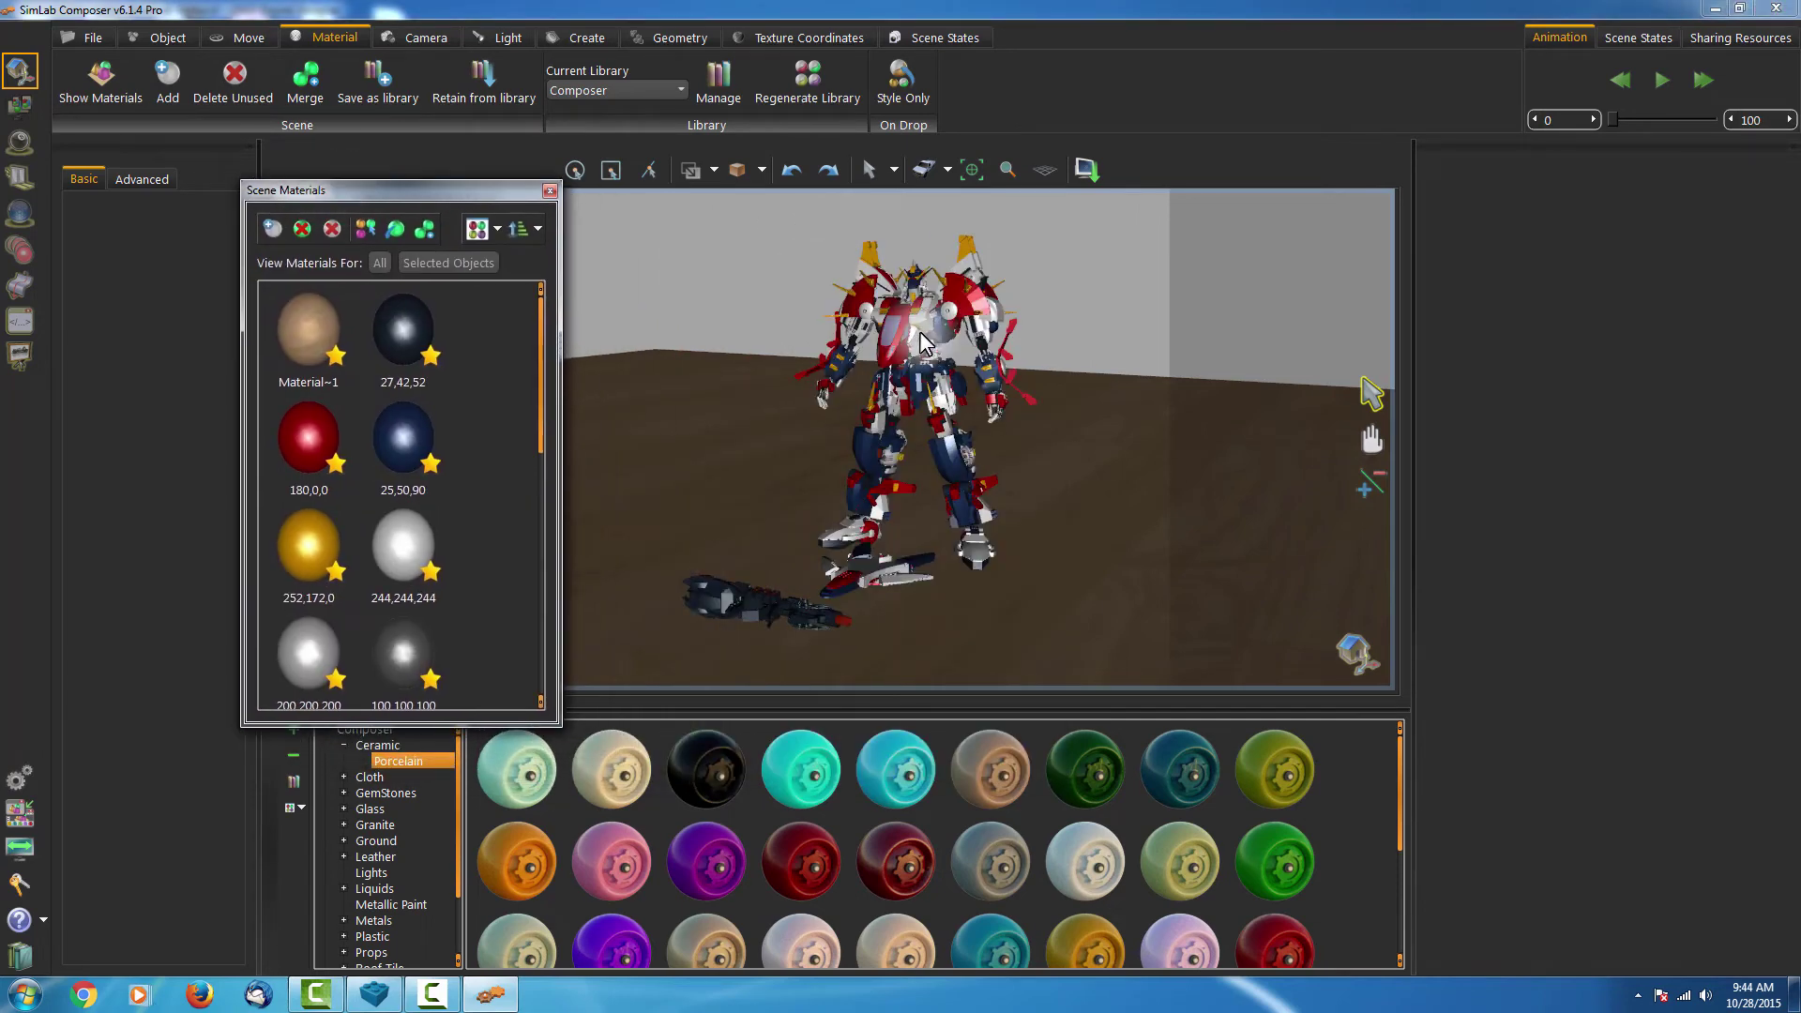
{"action": "scroll", "coordinate": [922, 338], "scroll_direction": "up", "scroll_amount": 3}
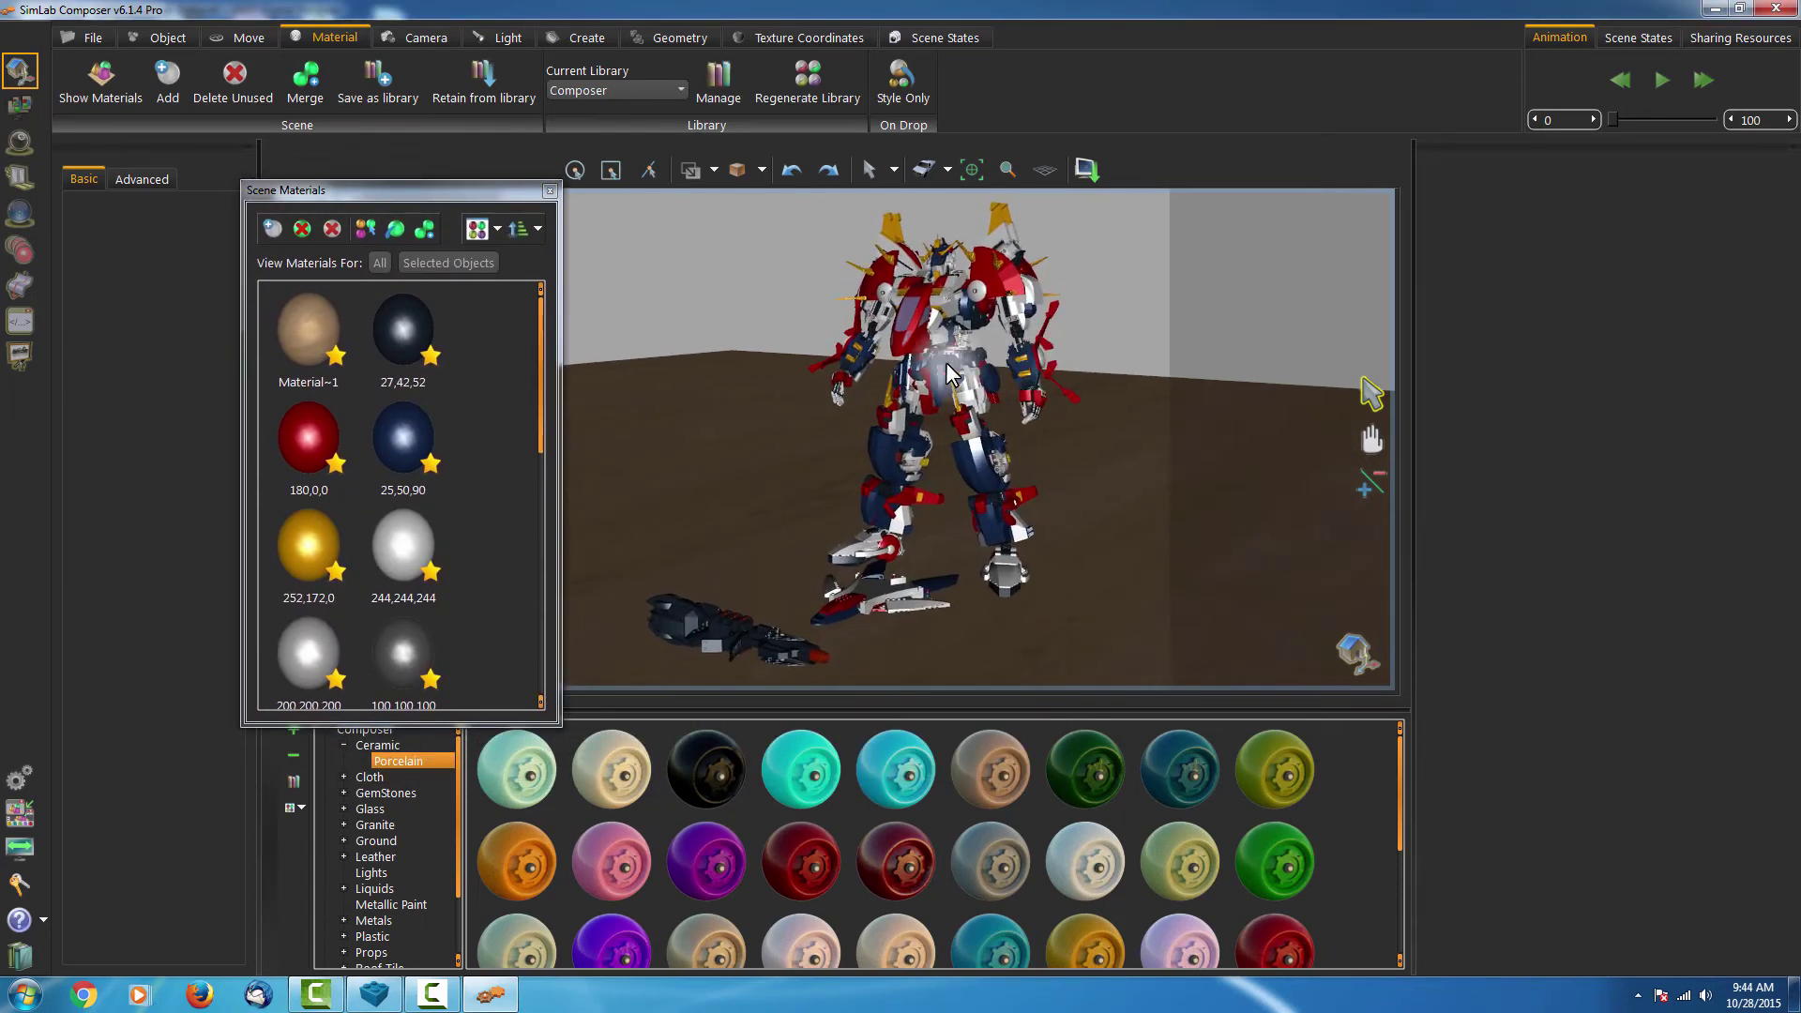
{"action": "left_click", "coordinate": [311, 444]}
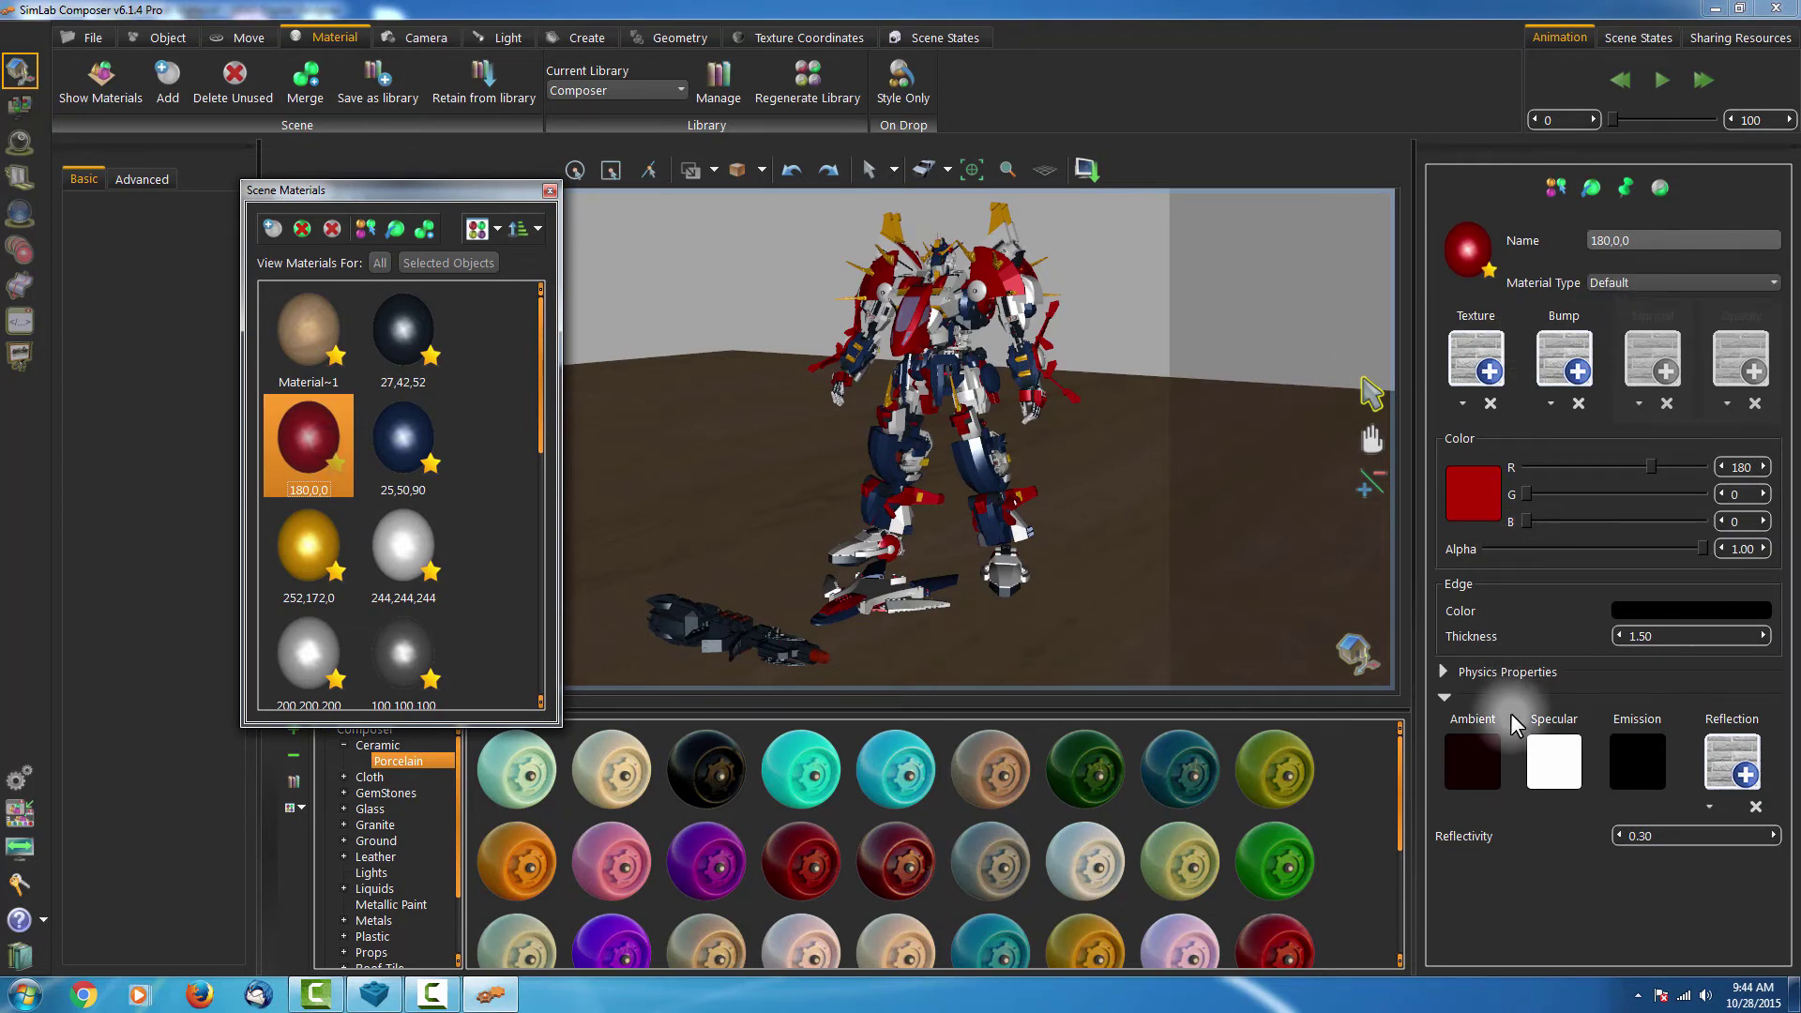
{"action": "left_click", "coordinate": [1682, 284]}
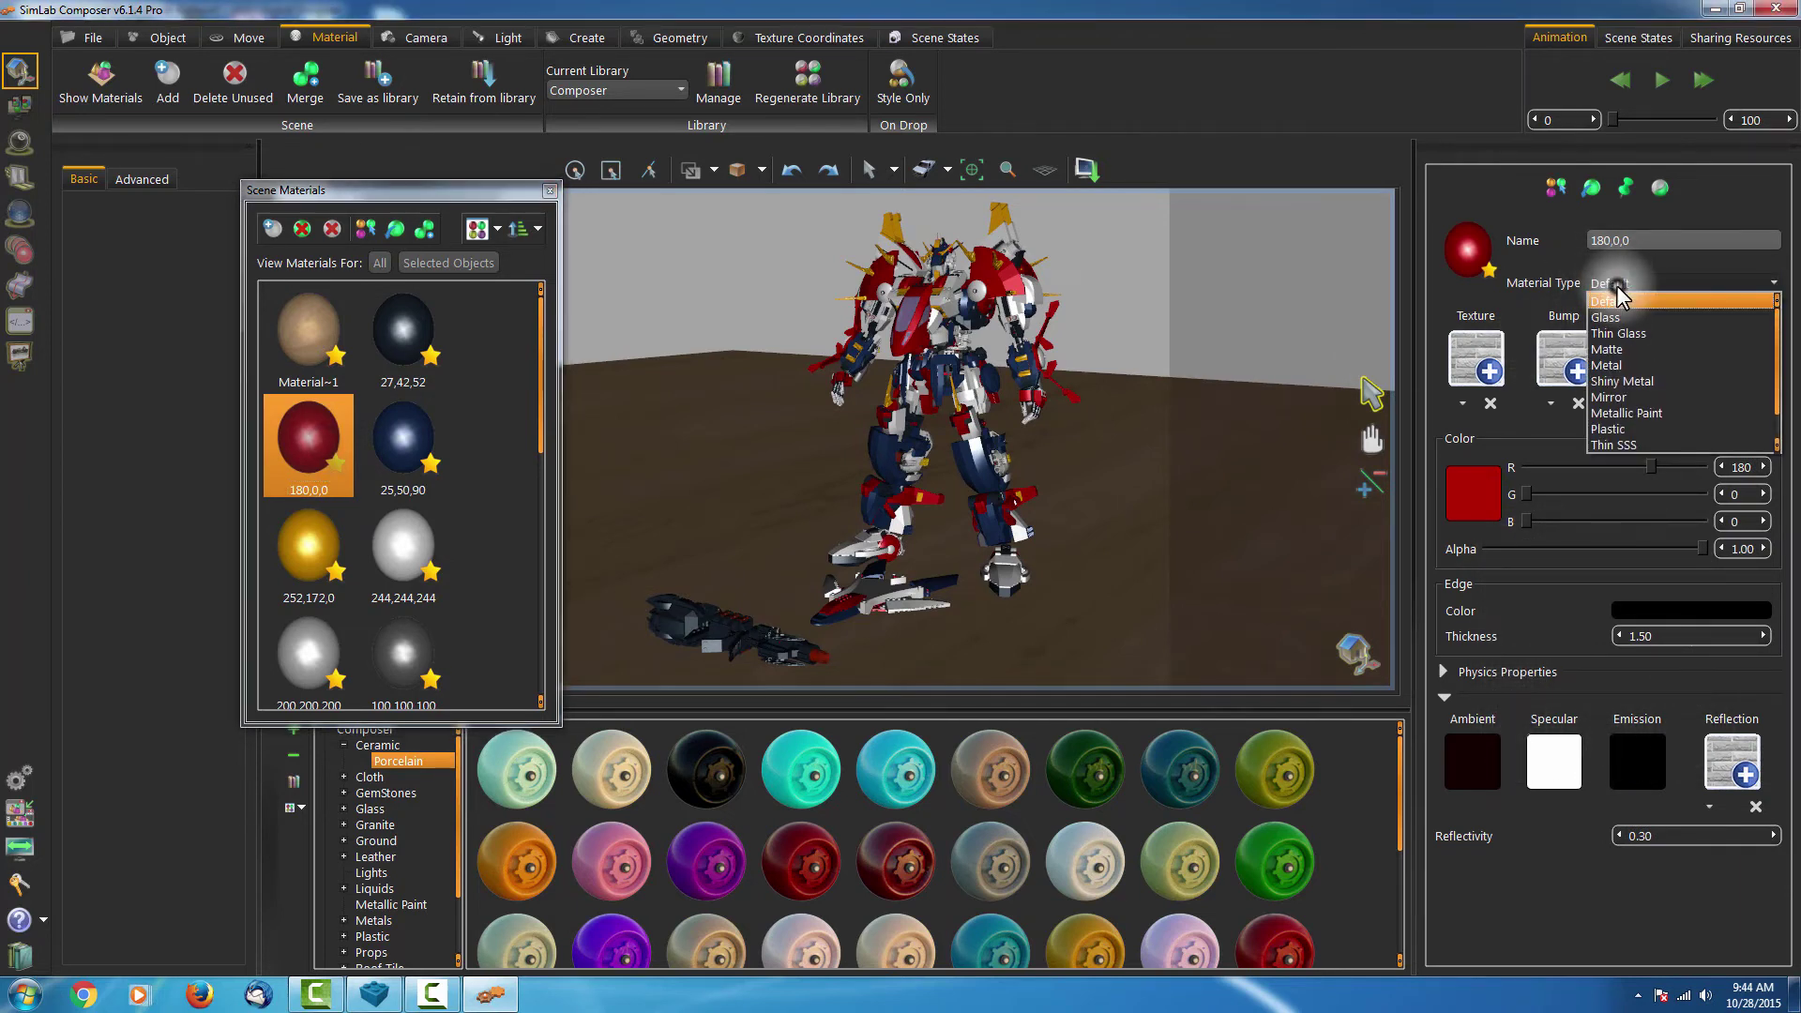
{"action": "left_click", "coordinate": [1615, 431]}
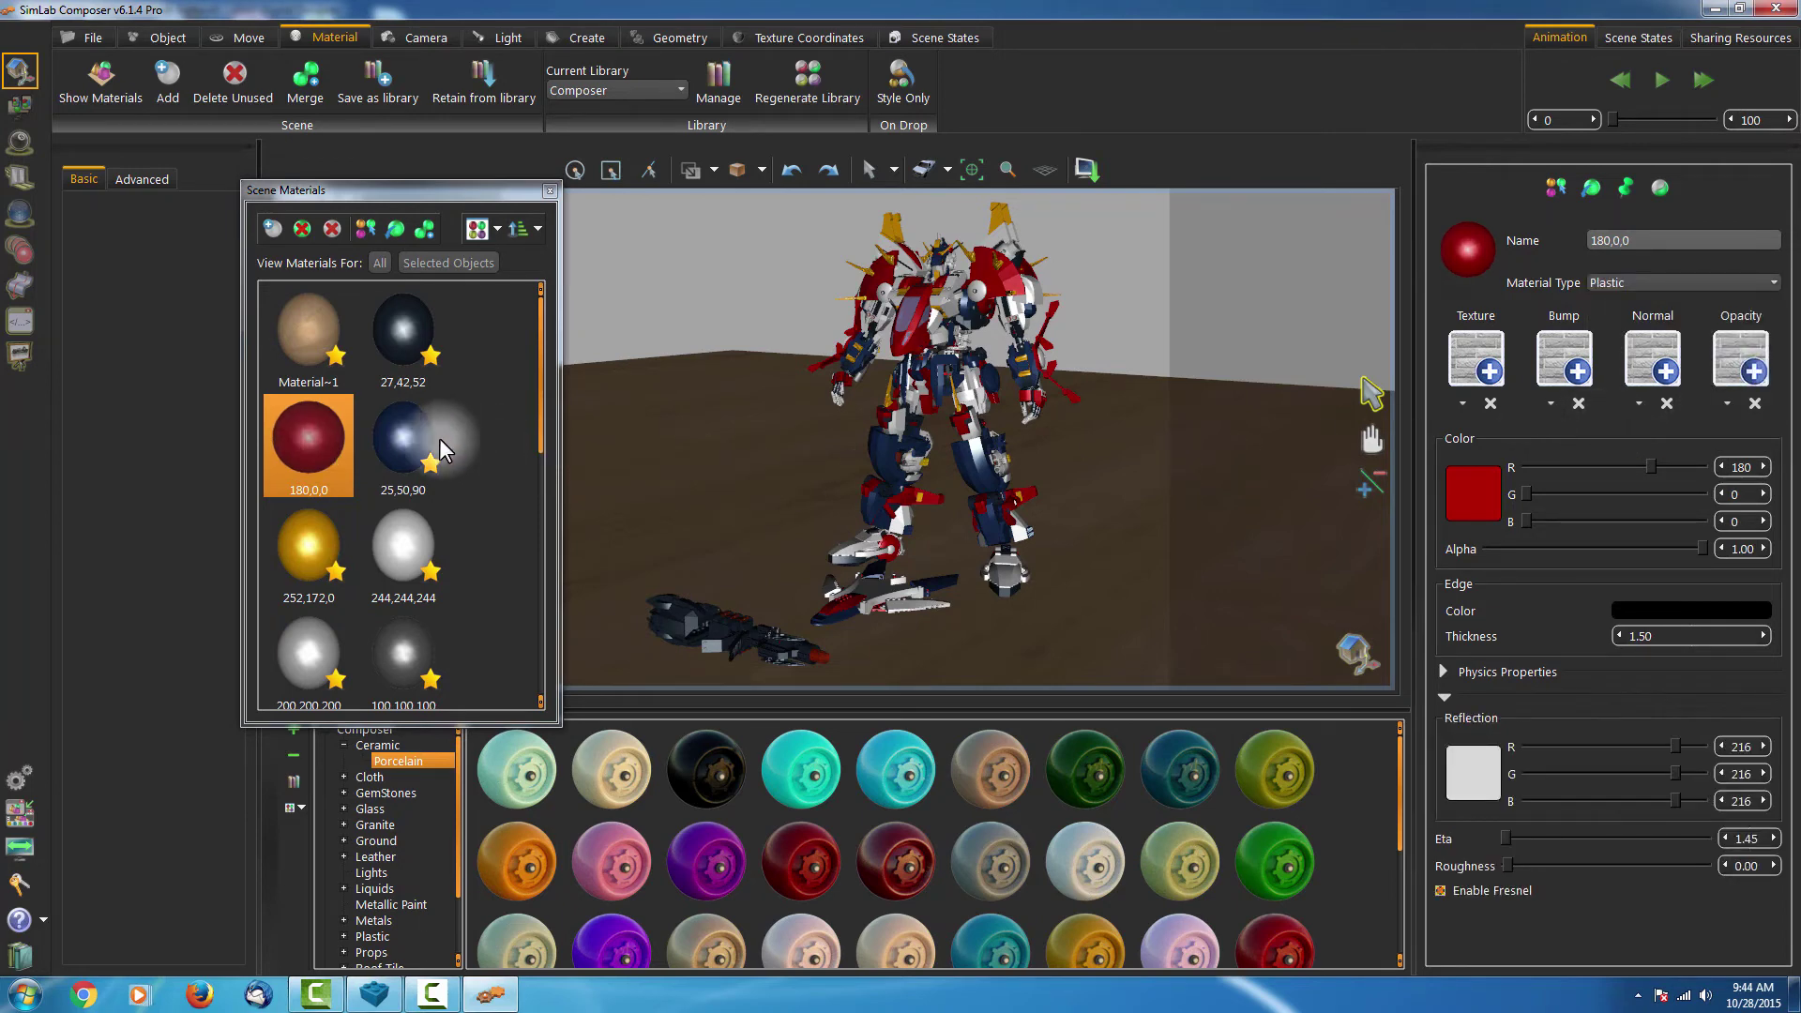
- Set the dark blue 25,50,90 material to Plastic
{"action": "left_click", "coordinate": [409, 444]}
{"action": "left_click", "coordinate": [1682, 283]}
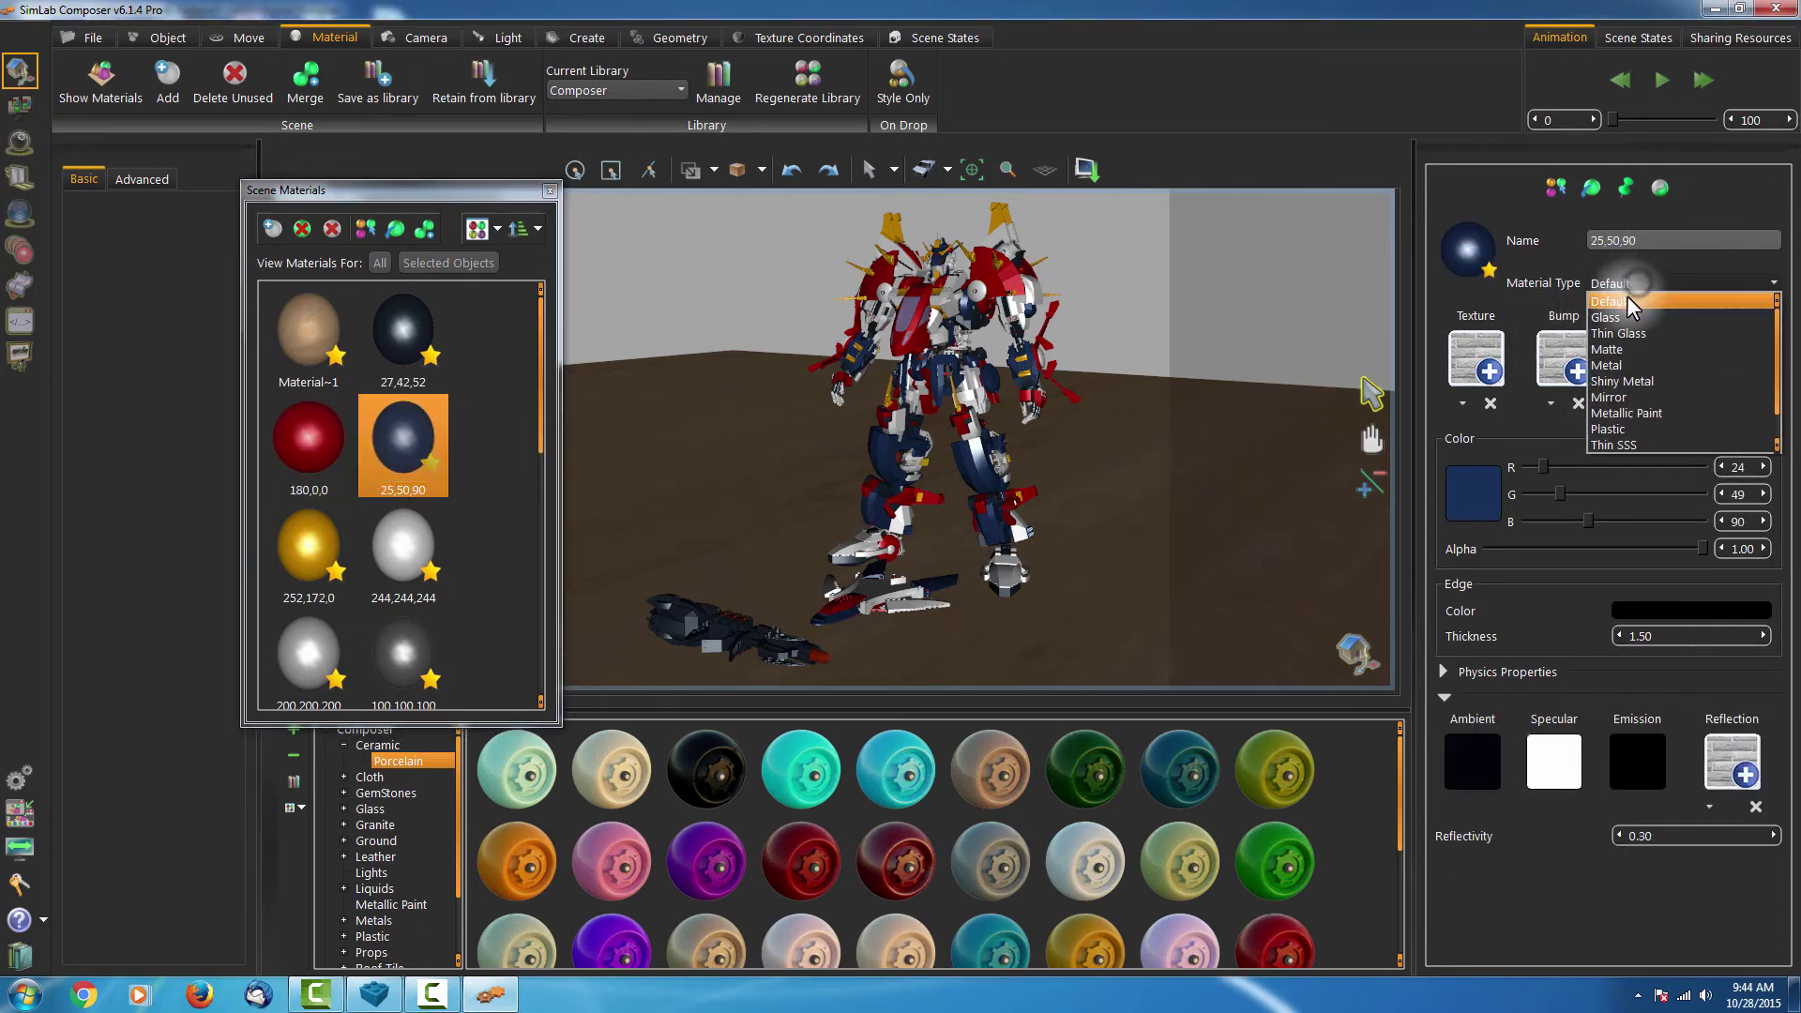
{"action": "left_click", "coordinate": [1606, 430]}
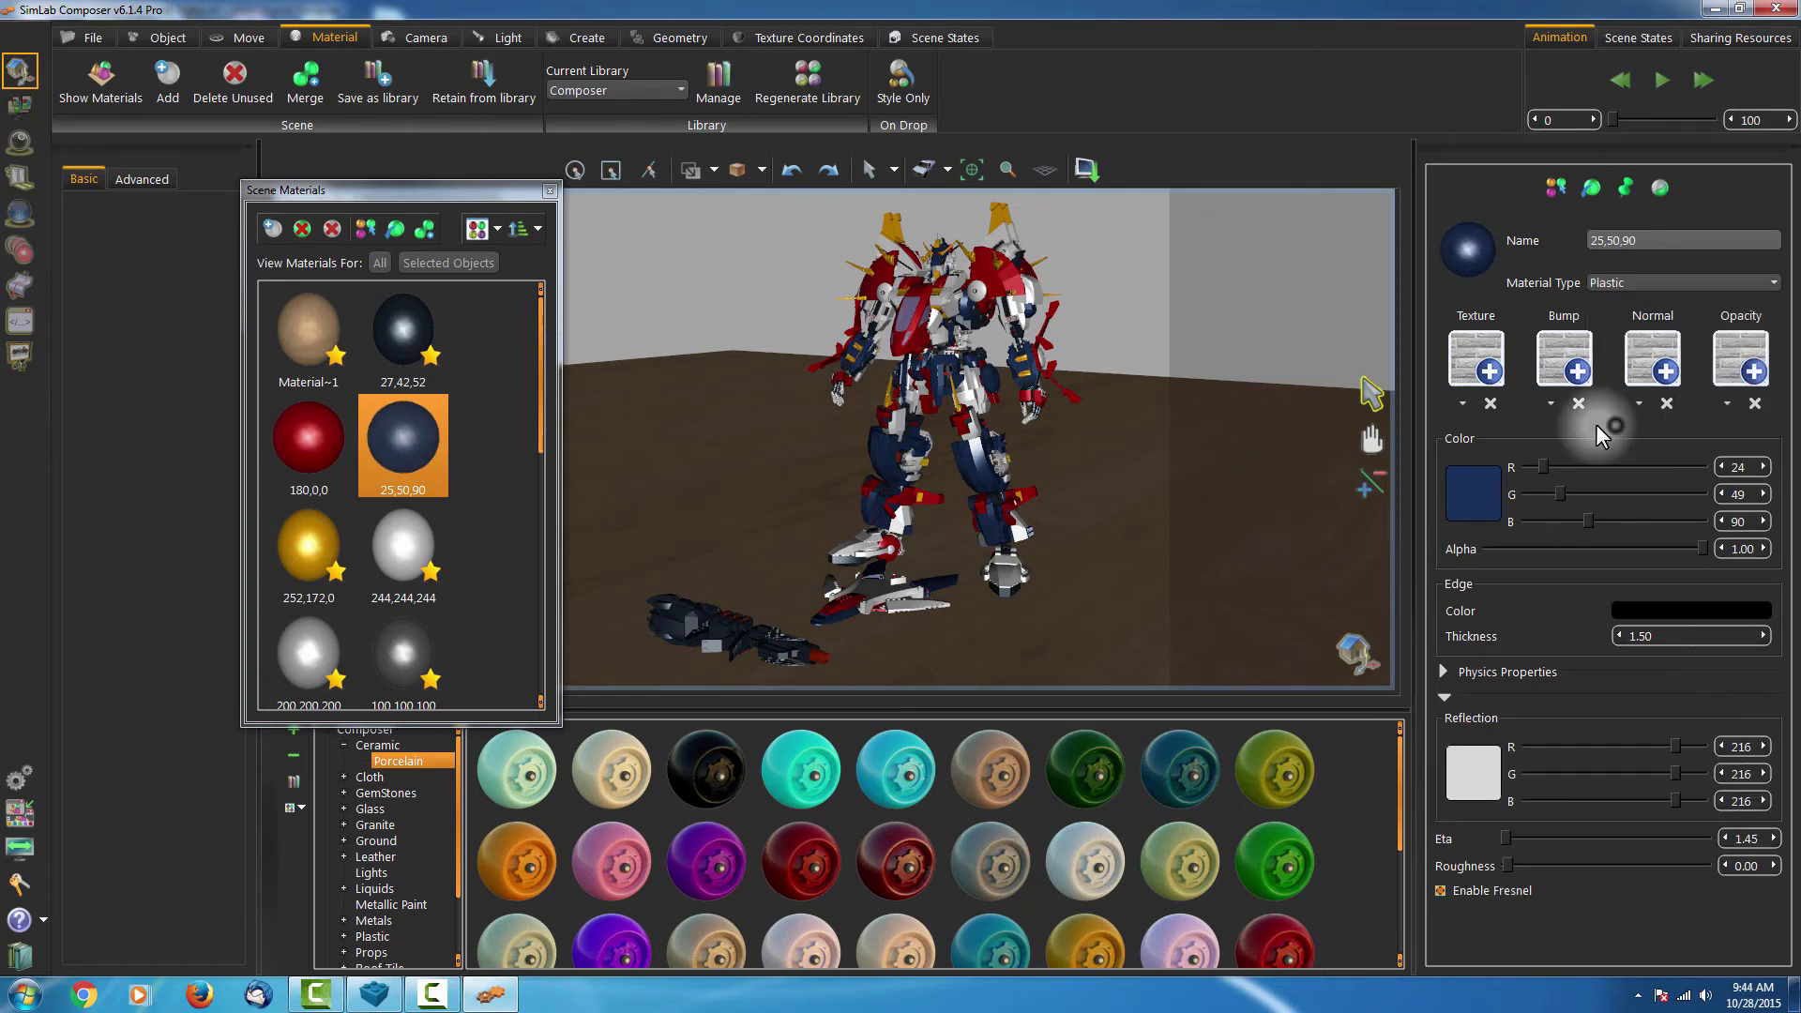
{"action": "scroll", "coordinate": [1164, 299], "scroll_direction": "up", "scroll_amount": 4}
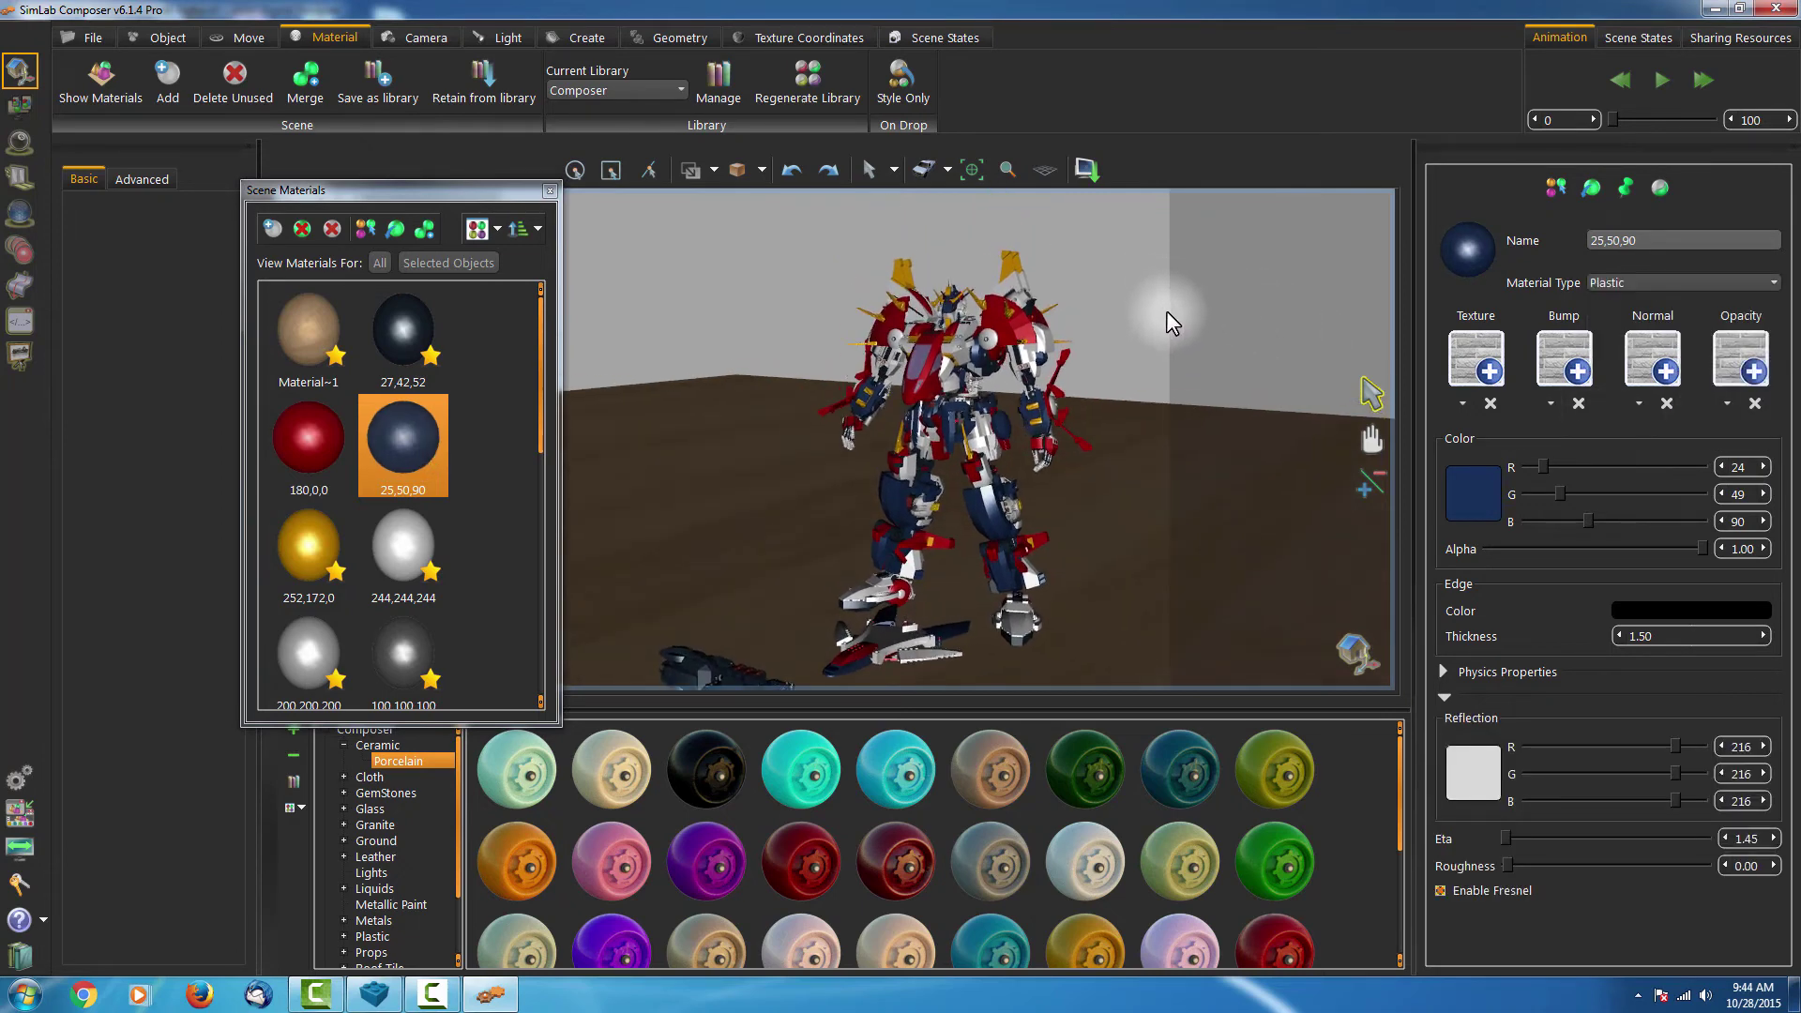
{"action": "scroll", "coordinate": [1167, 319], "scroll_direction": "up", "scroll_amount": 2}
{"action": "scroll", "coordinate": [1158, 309], "scroll_direction": "up", "scroll_amount": 2}
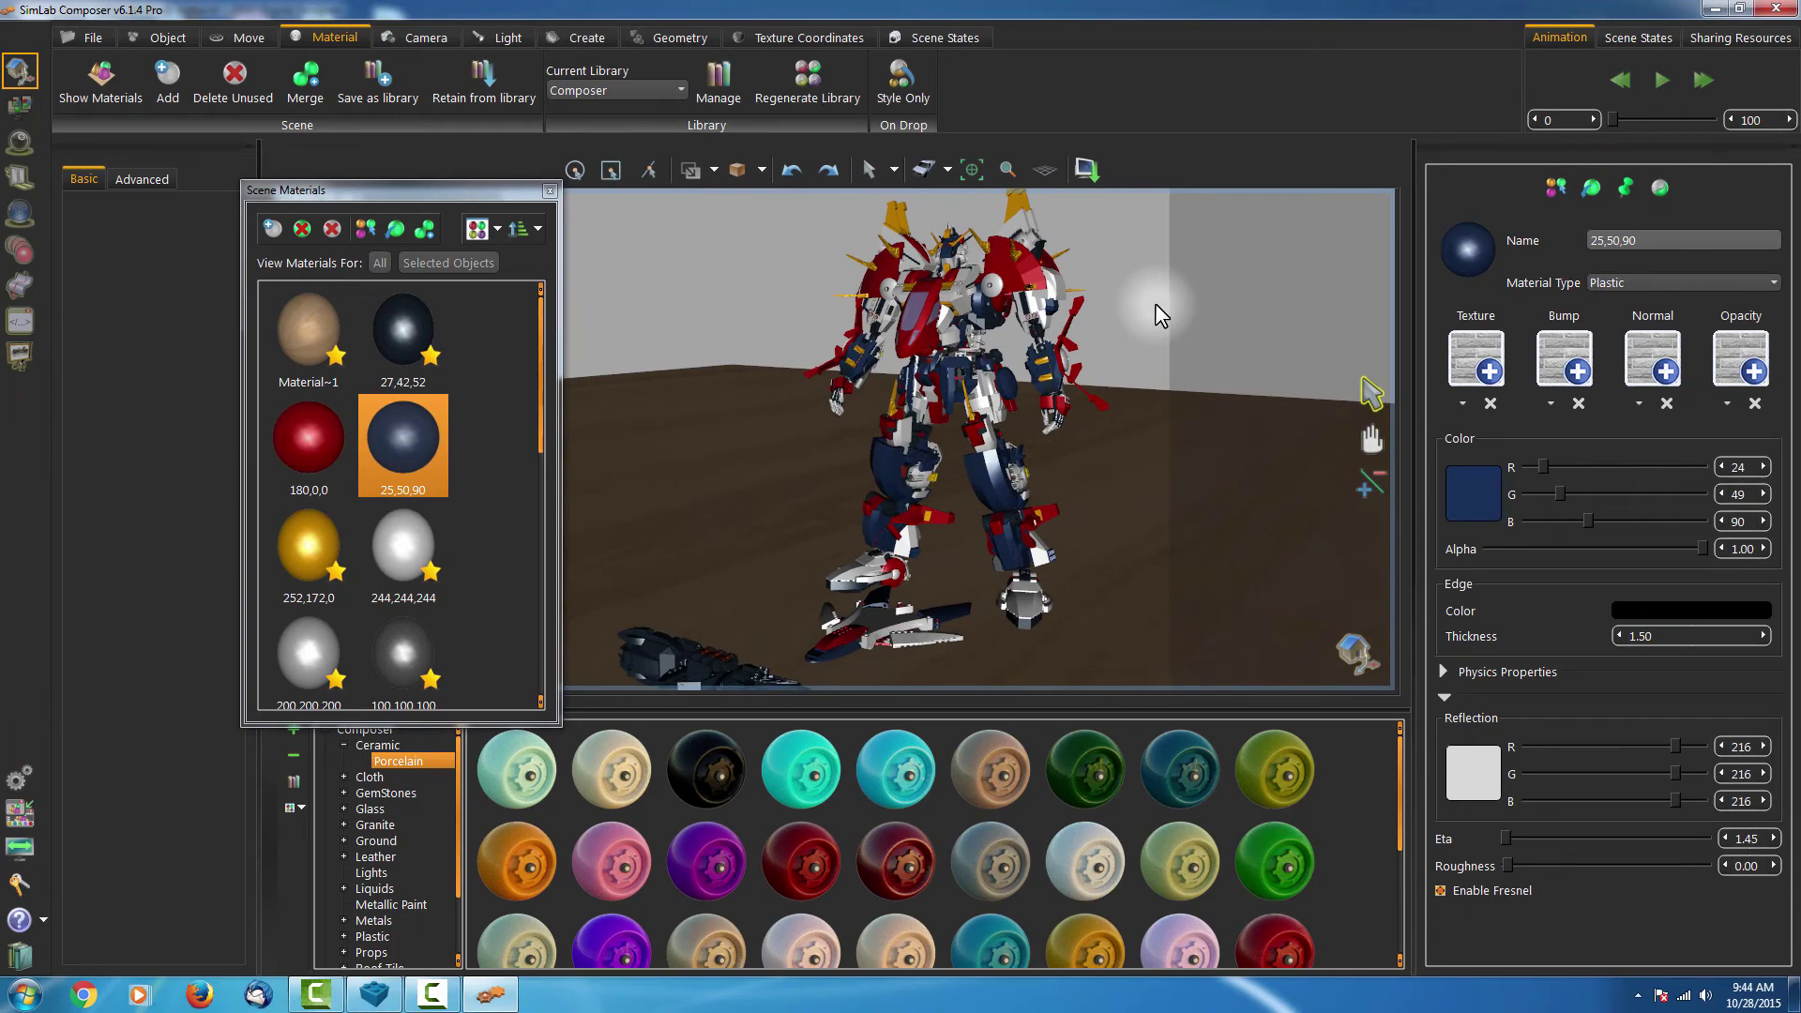
- Start real-time rendering with F9, orbit close, and select a yellow robot part
{"action": "key", "text": "F9"}
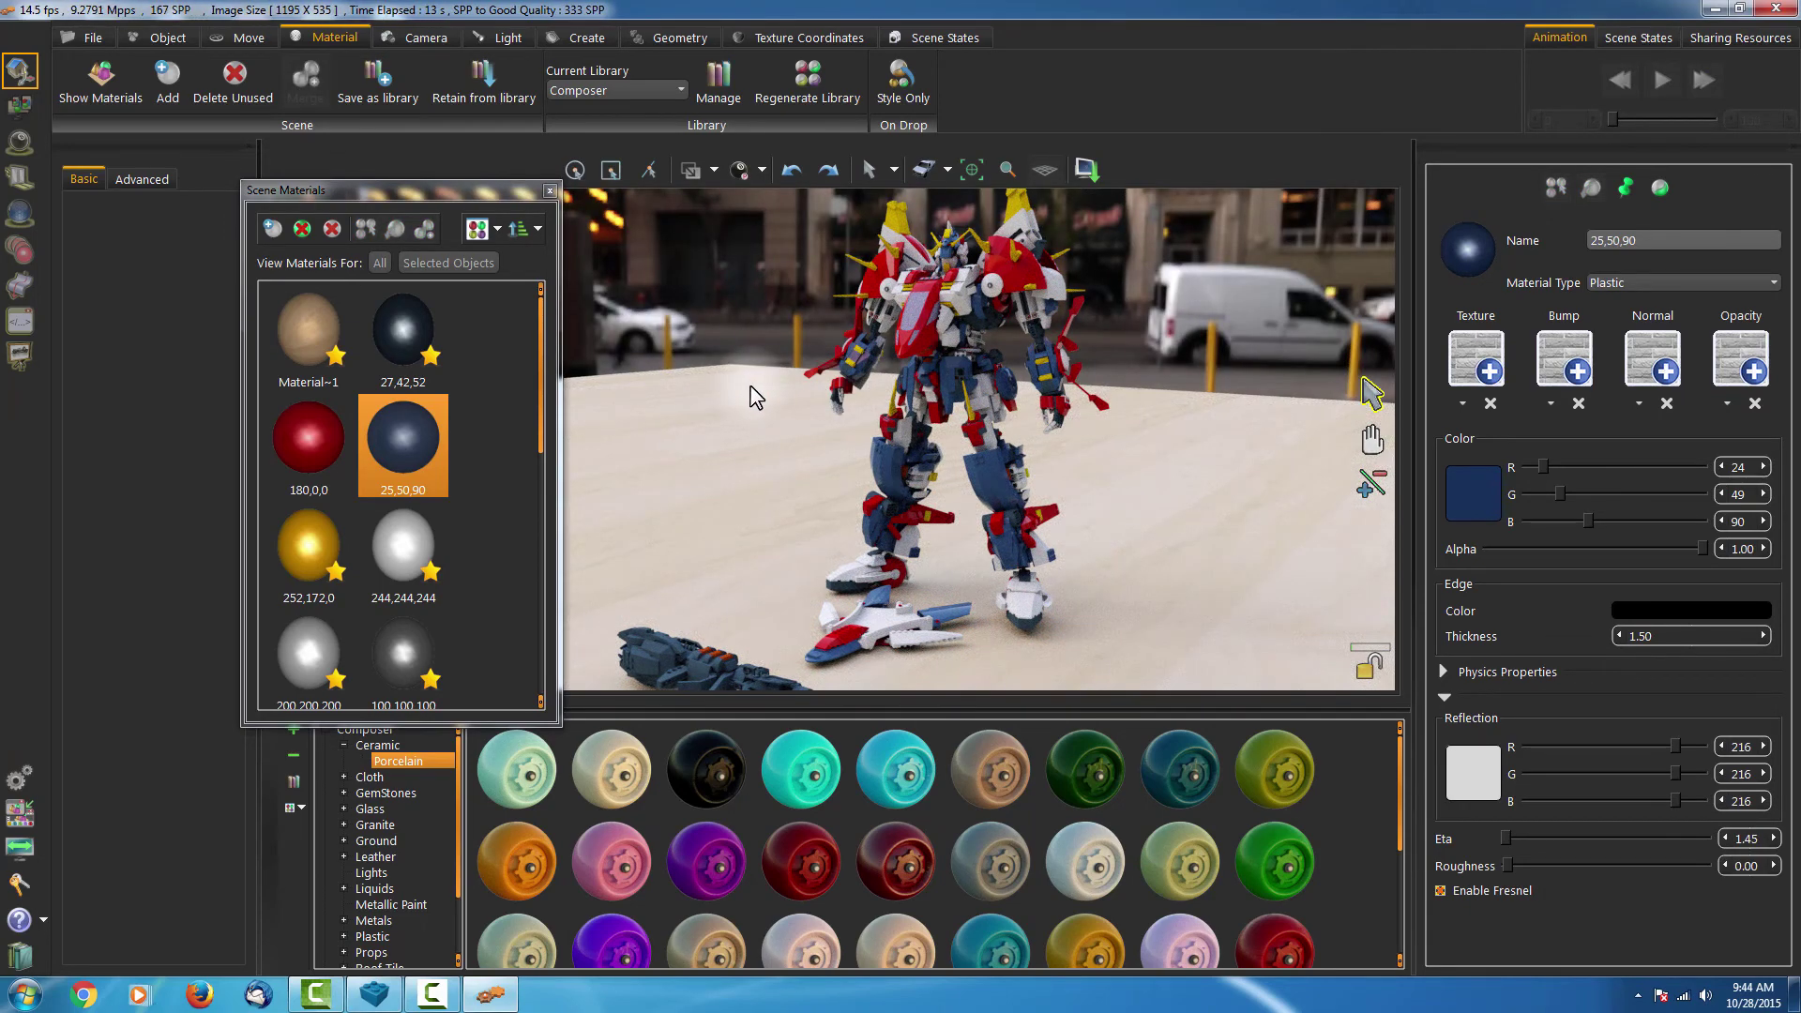
{"action": "left_click_drag", "start_coordinate": [753, 394], "coordinate": [949, 444]}
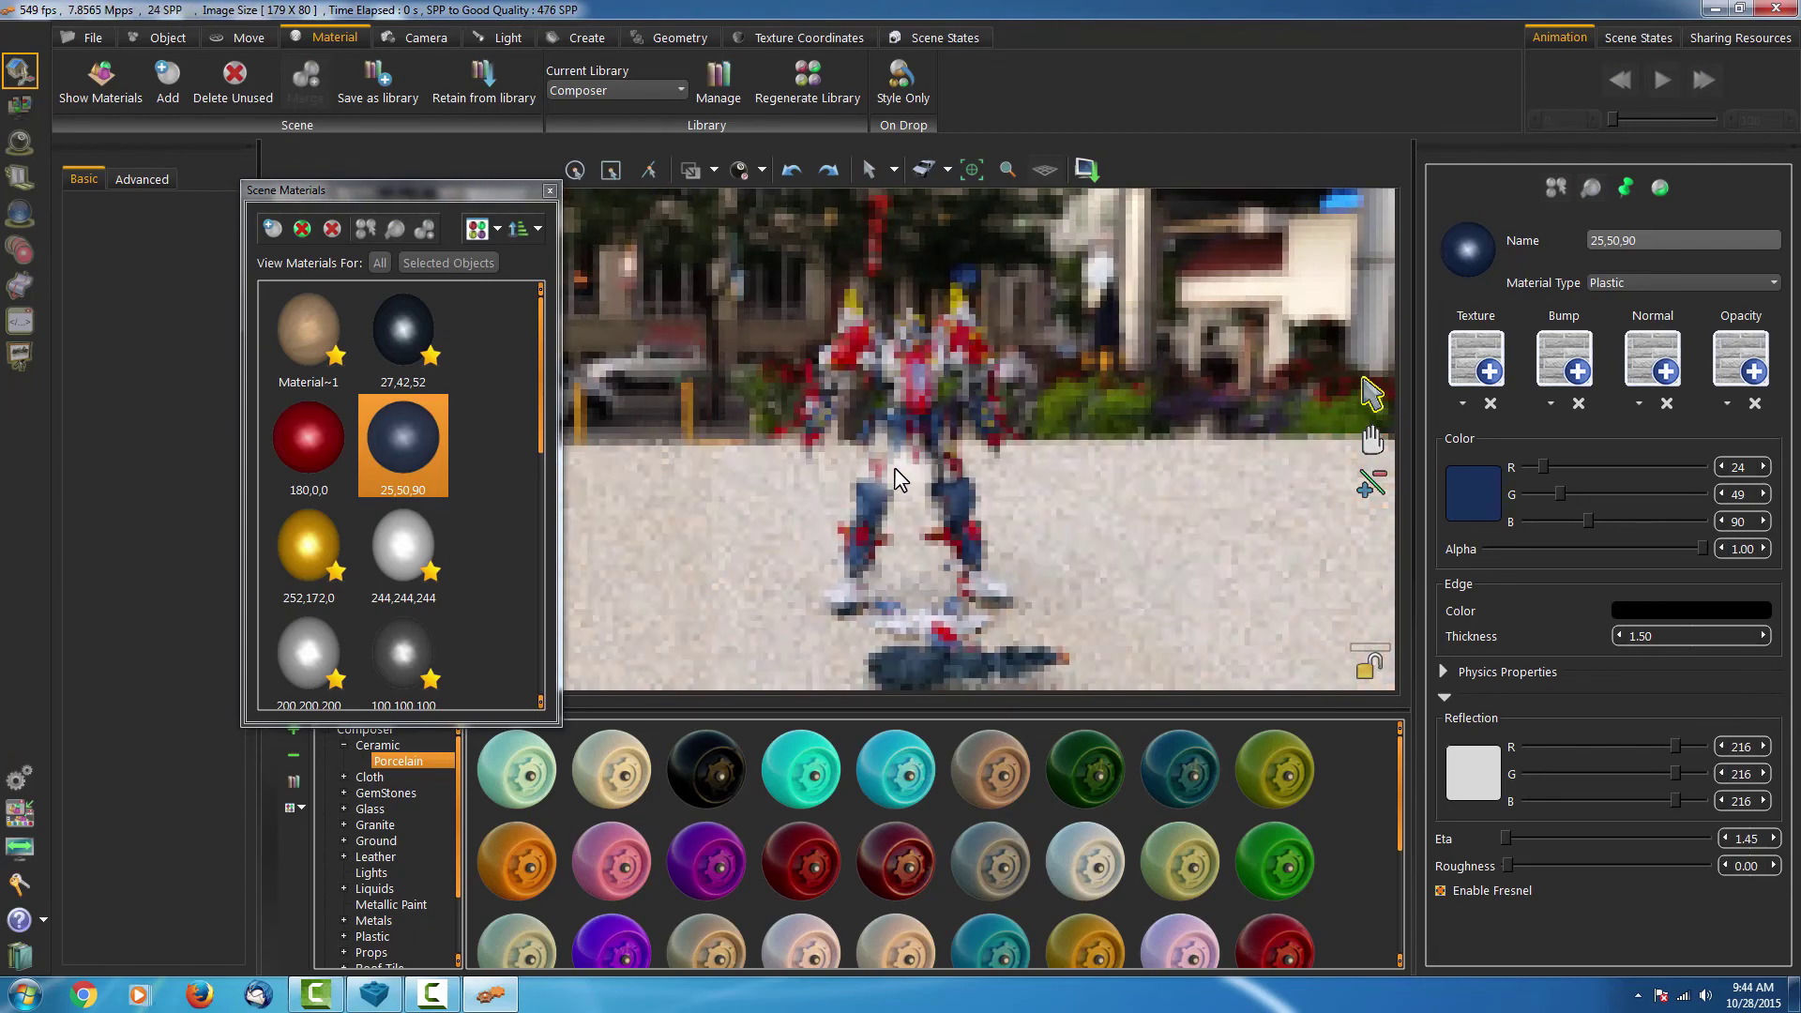
{"action": "scroll", "coordinate": [950, 444], "scroll_direction": "up", "scroll_amount": 4}
{"action": "scroll", "coordinate": [873, 501], "scroll_direction": "down", "scroll_amount": 4}
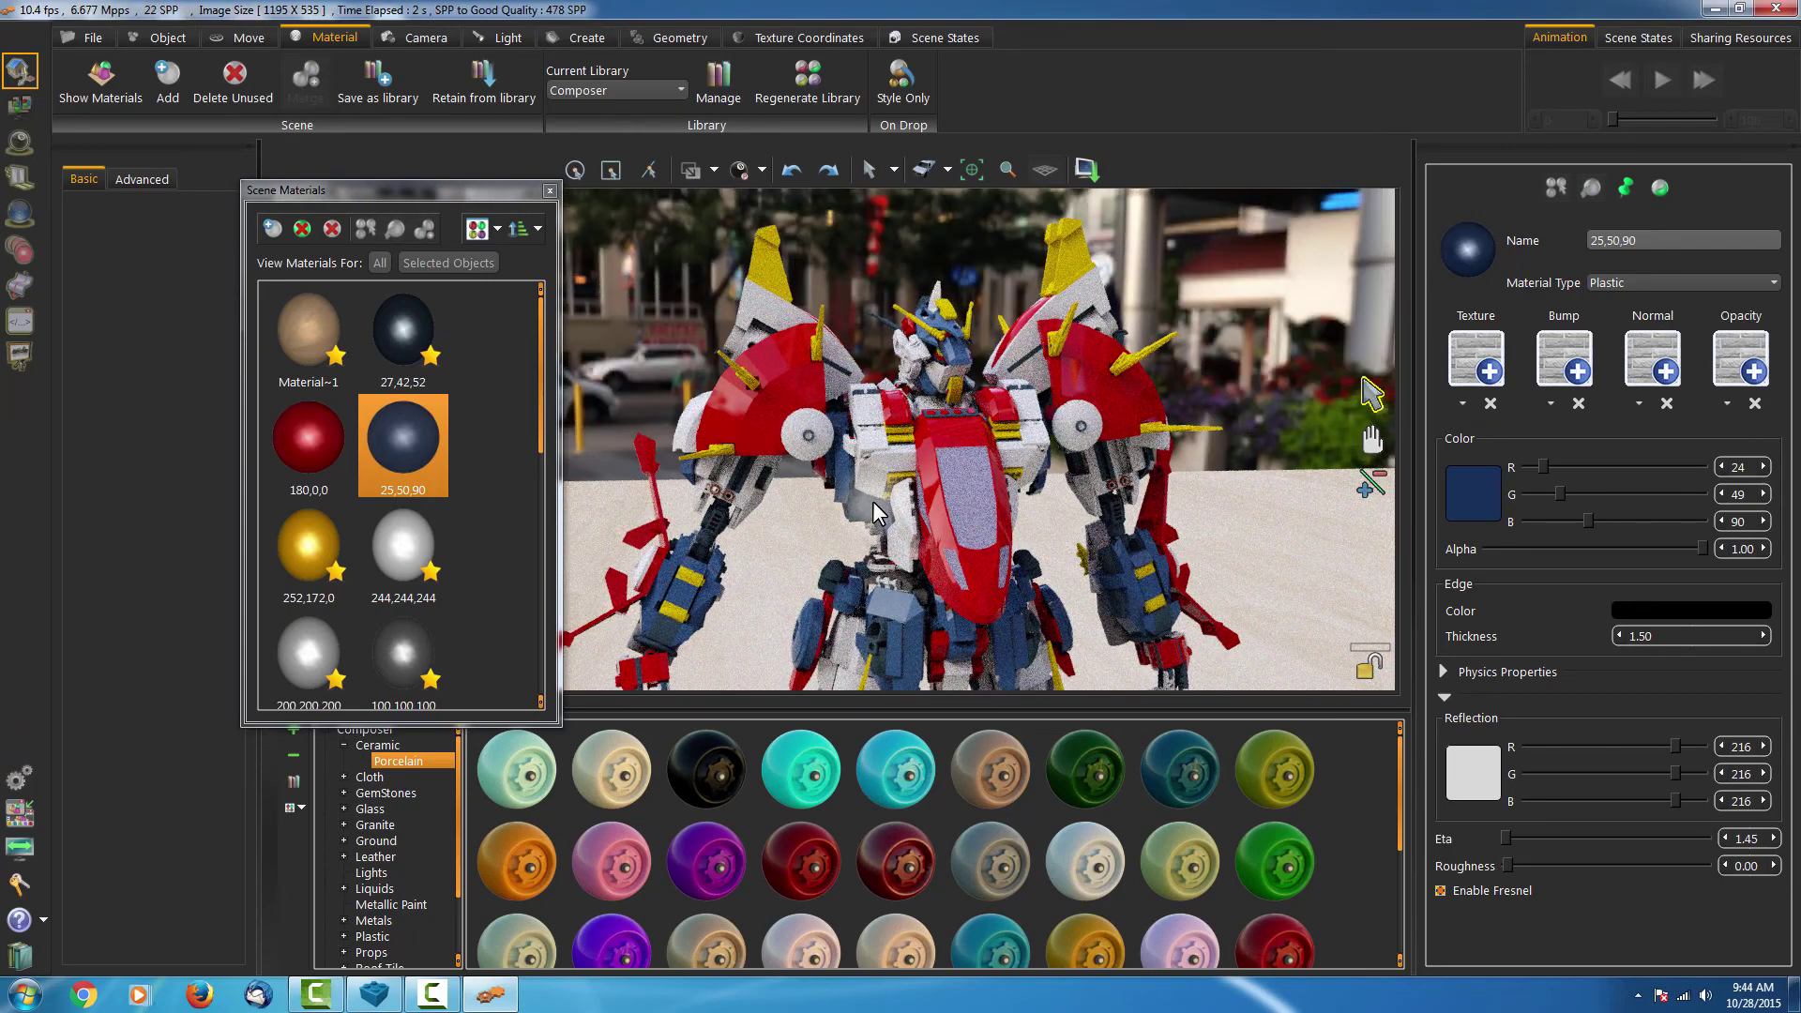
{"action": "left_click", "coordinate": [771, 261]}
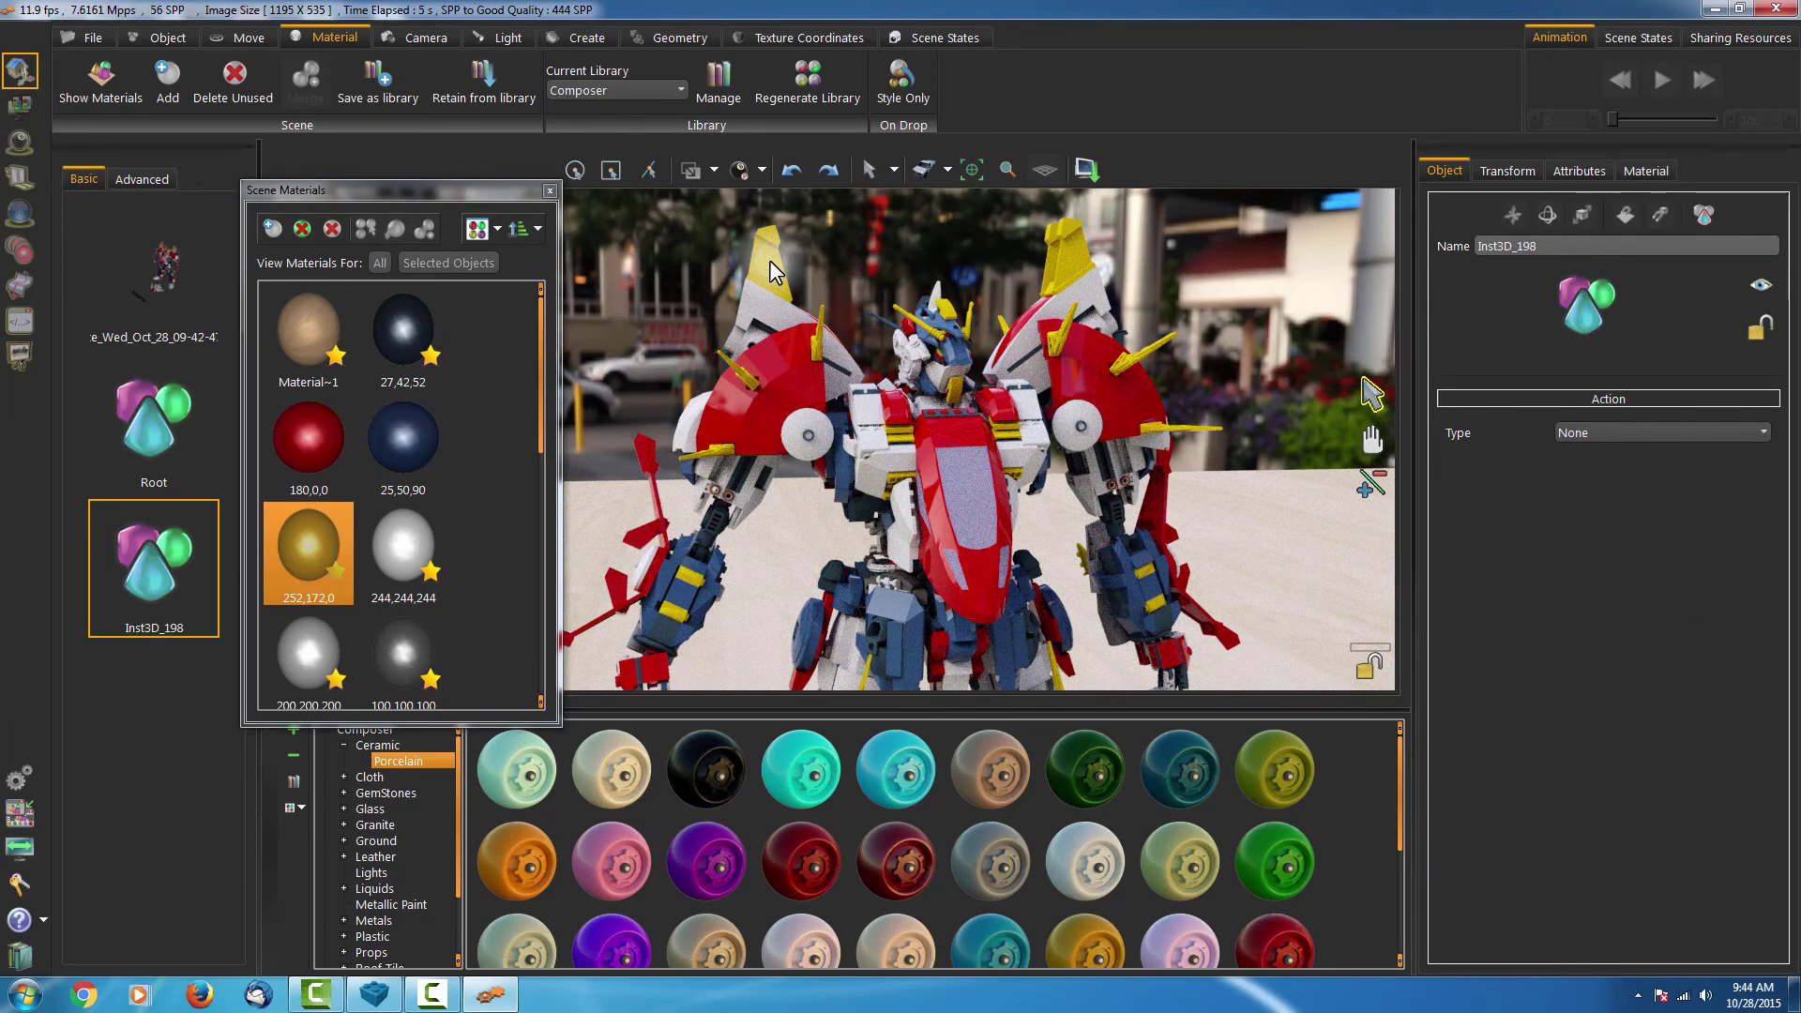
- Set the yellow 252,172,0 material to Plastic with Eta 1.30
{"action": "left_click", "coordinate": [1646, 171]}
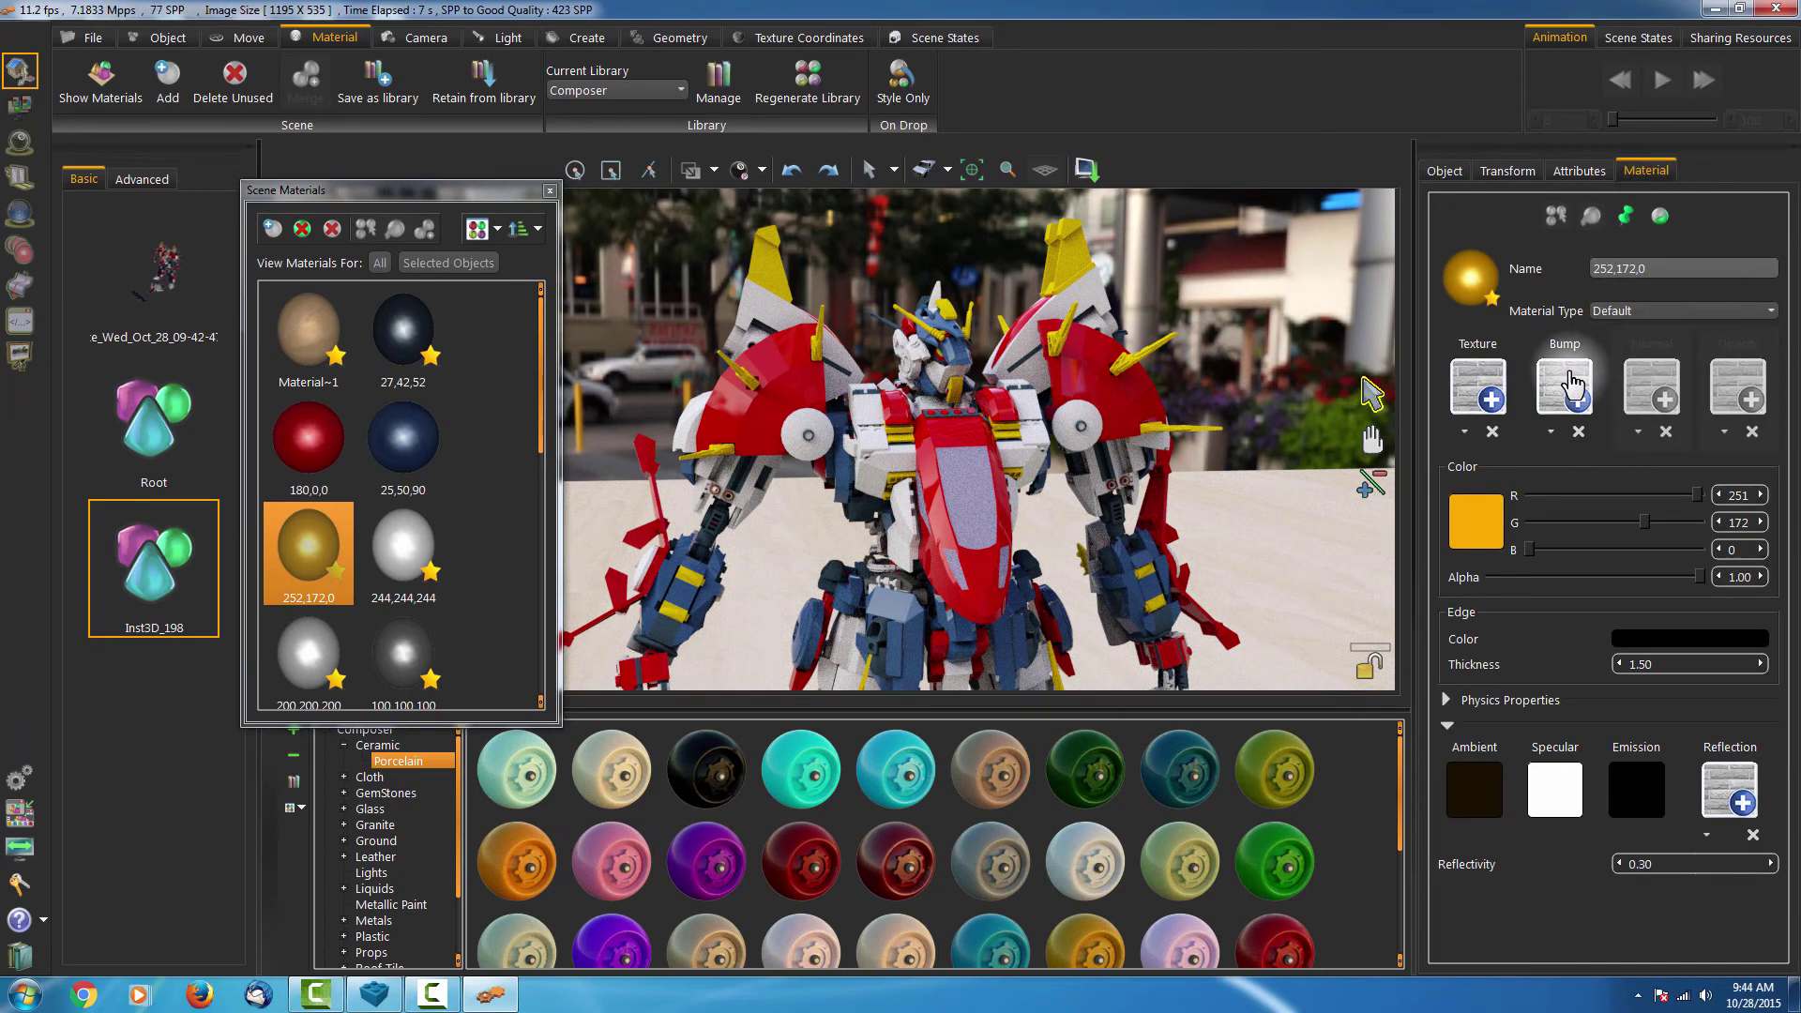
{"action": "left_click", "coordinate": [1613, 312]}
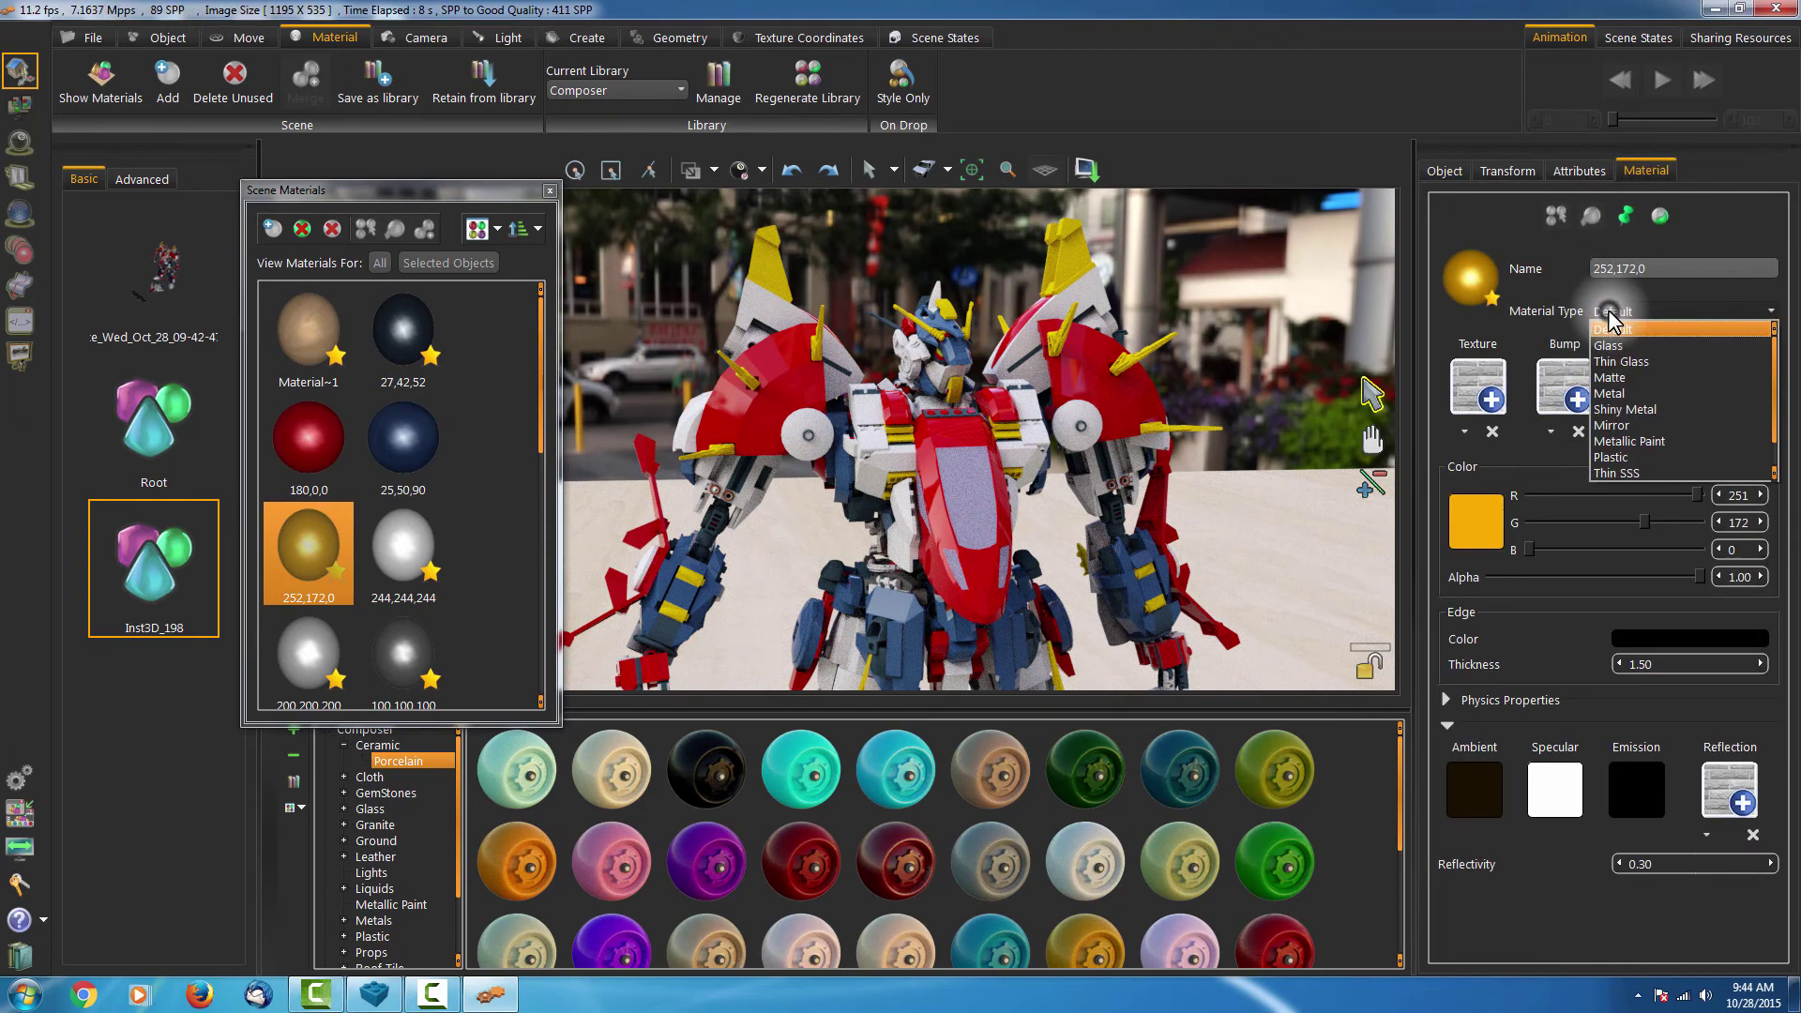
{"action": "left_click", "coordinate": [1615, 465]}
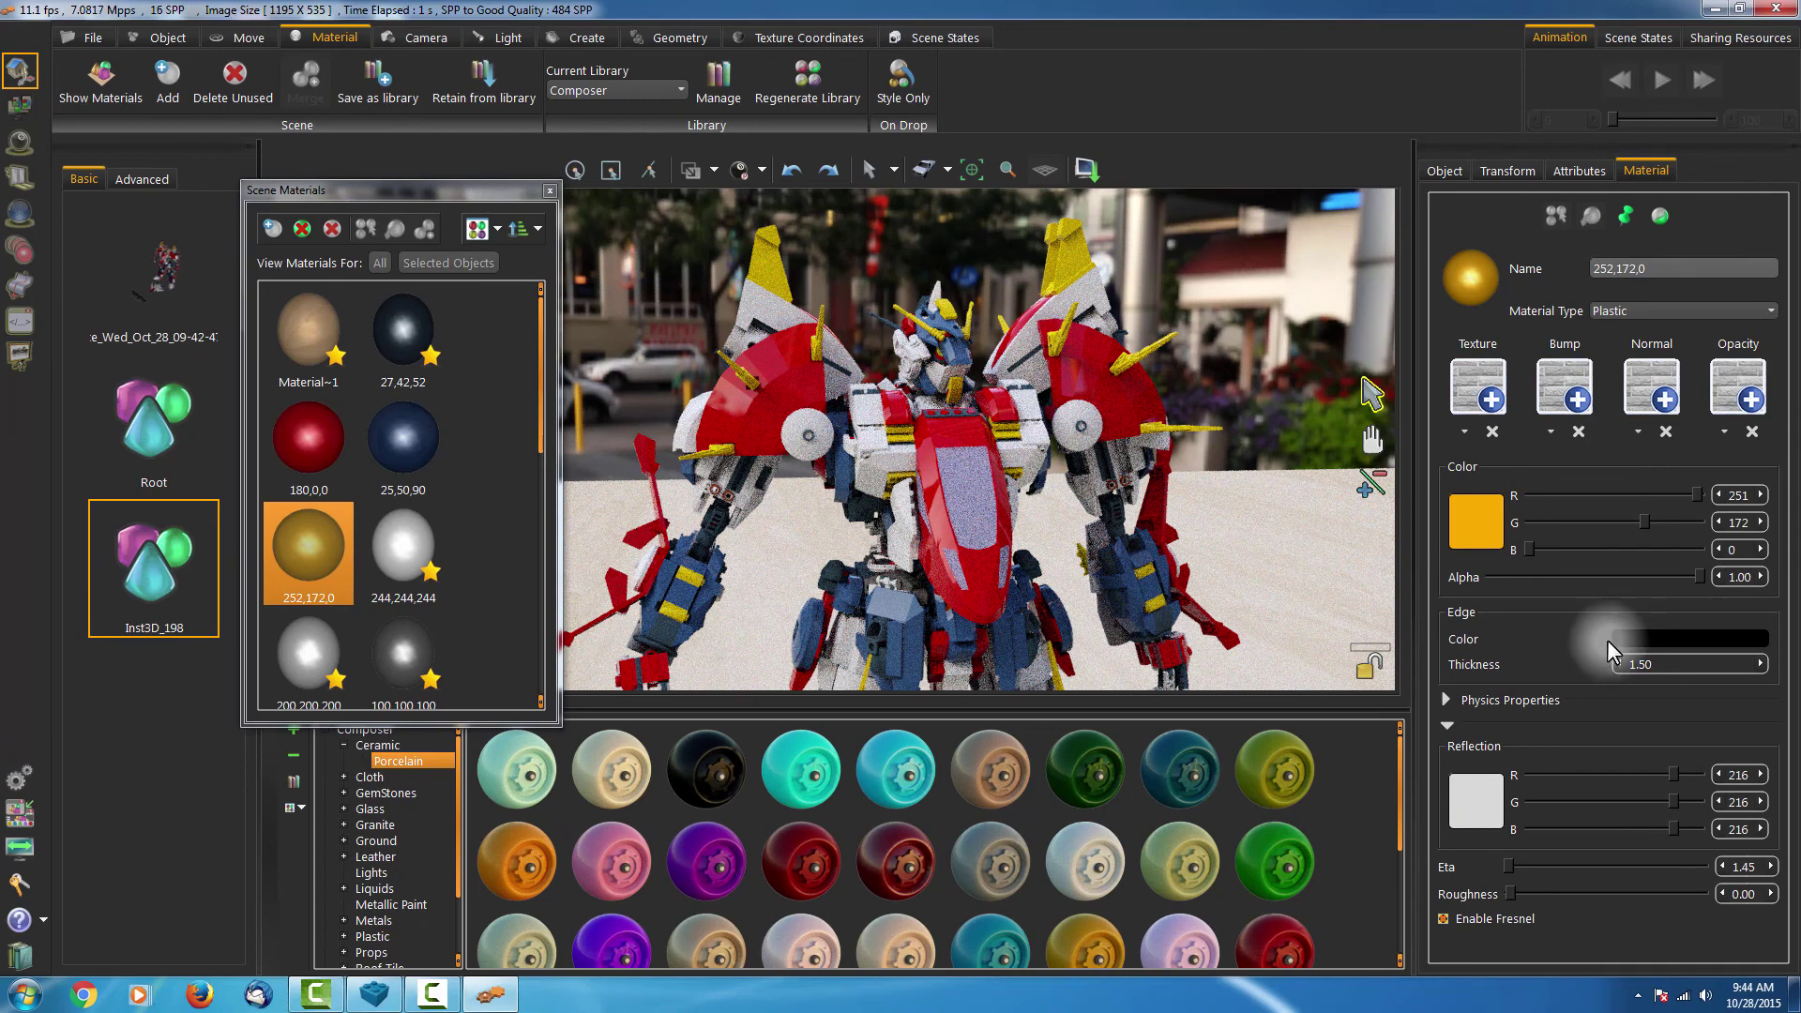
{"action": "left_click", "coordinate": [1517, 869]}
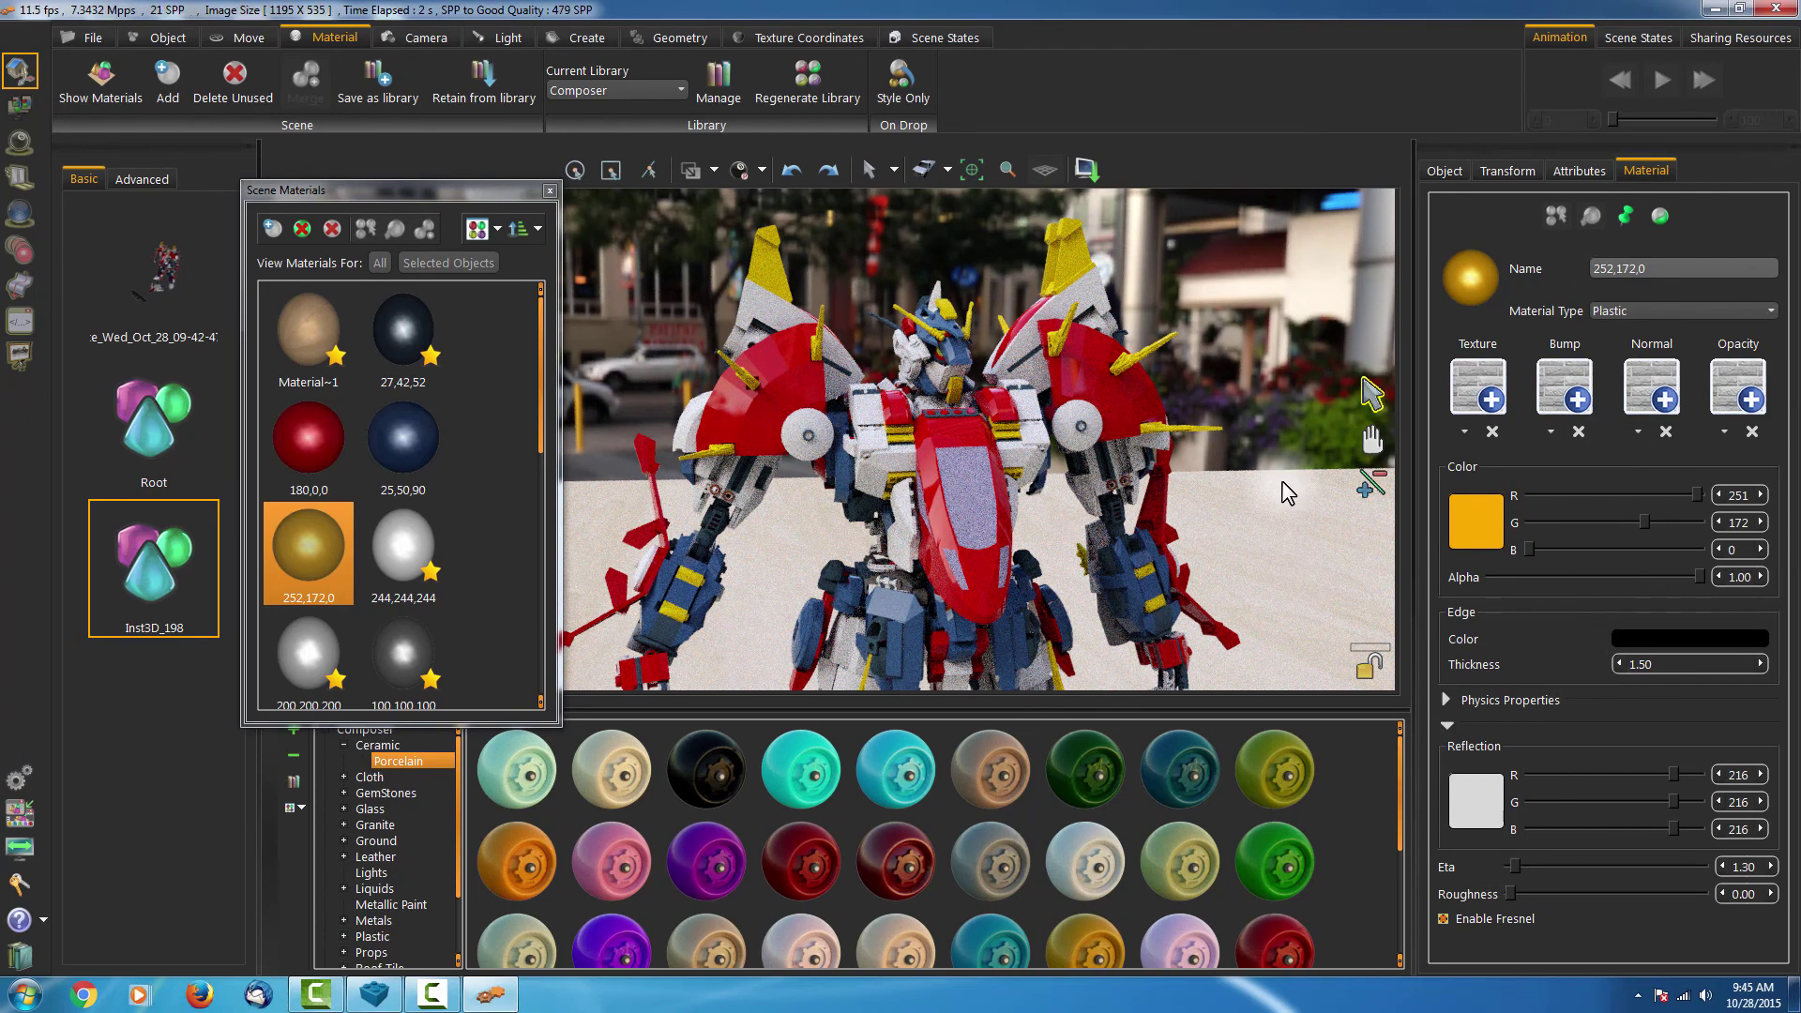